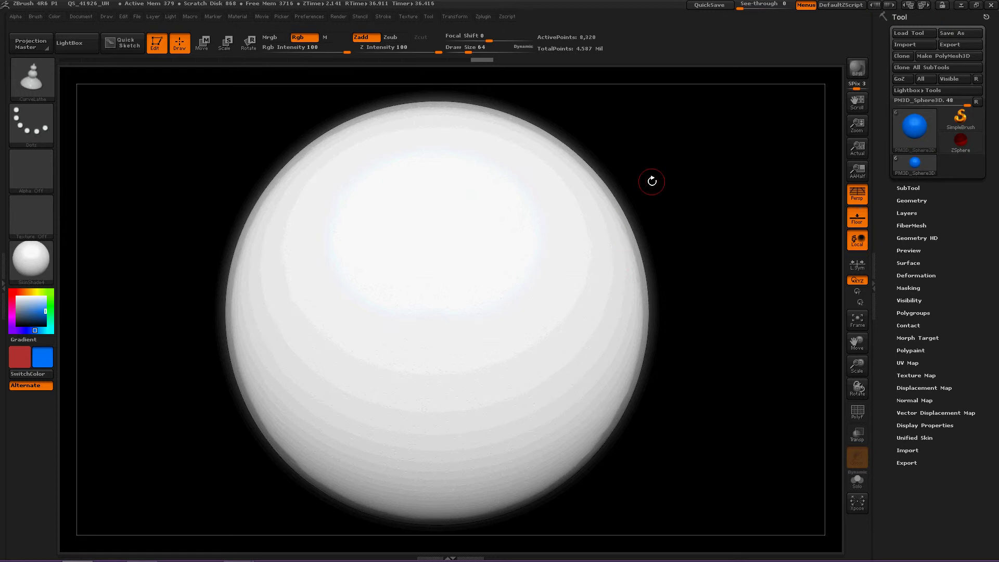
# - Select the CurveMultiLathe brush for sculpting
pyautogui.press('b')
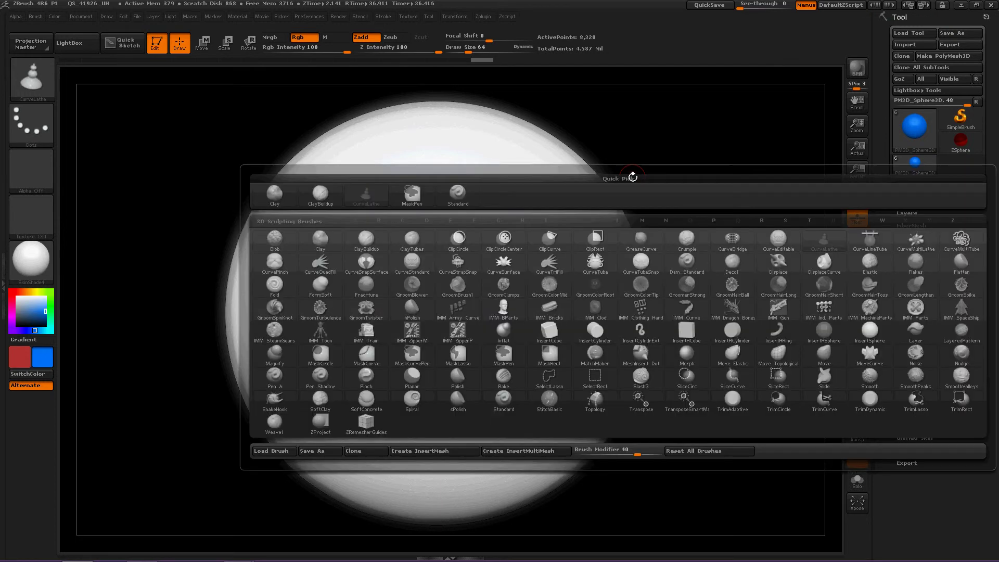
pyautogui.press('c')
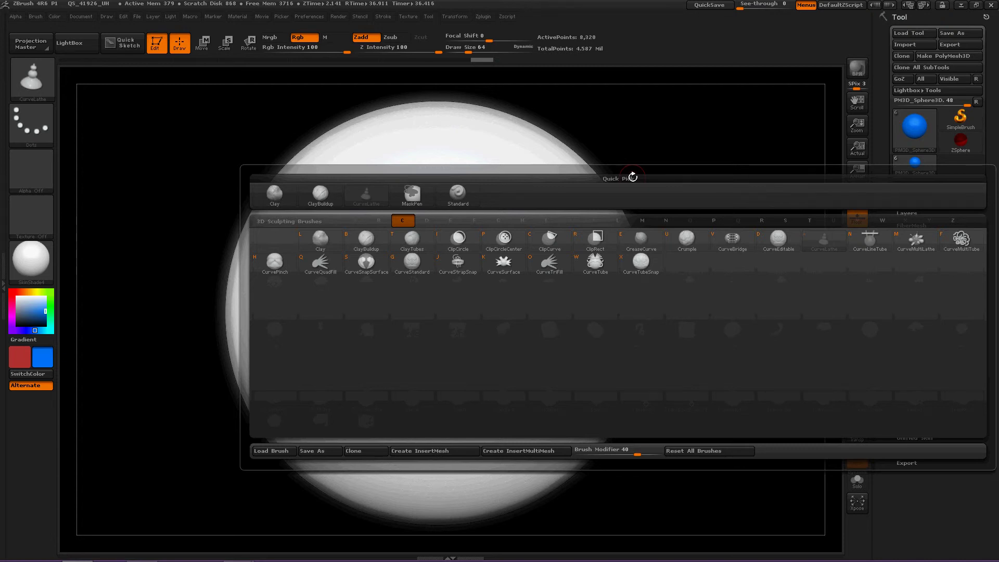
pyautogui.press('m')
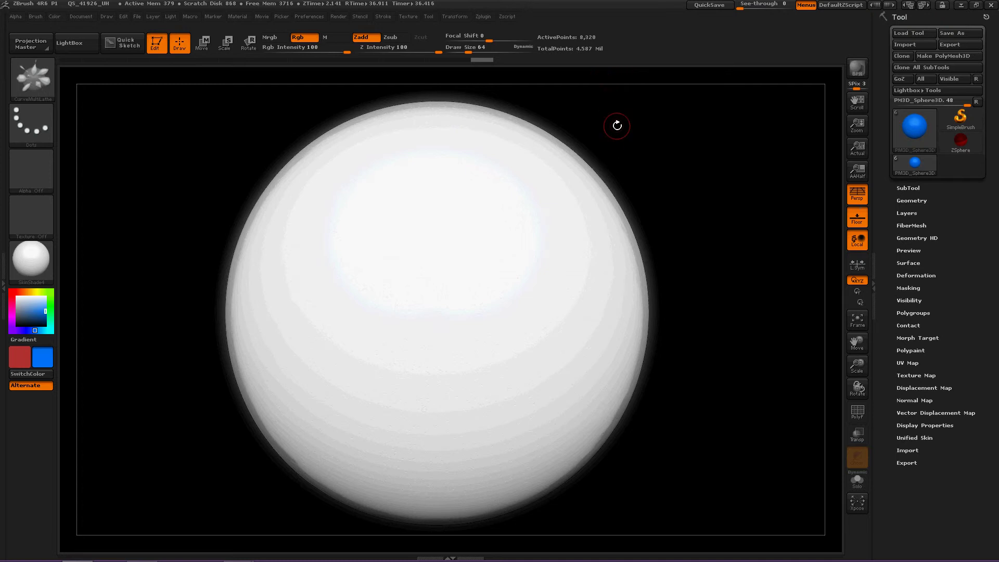
# - Examine the small blue sphere on its orange platform near the edge of the large white sphere
pyautogui.press('ctrl')
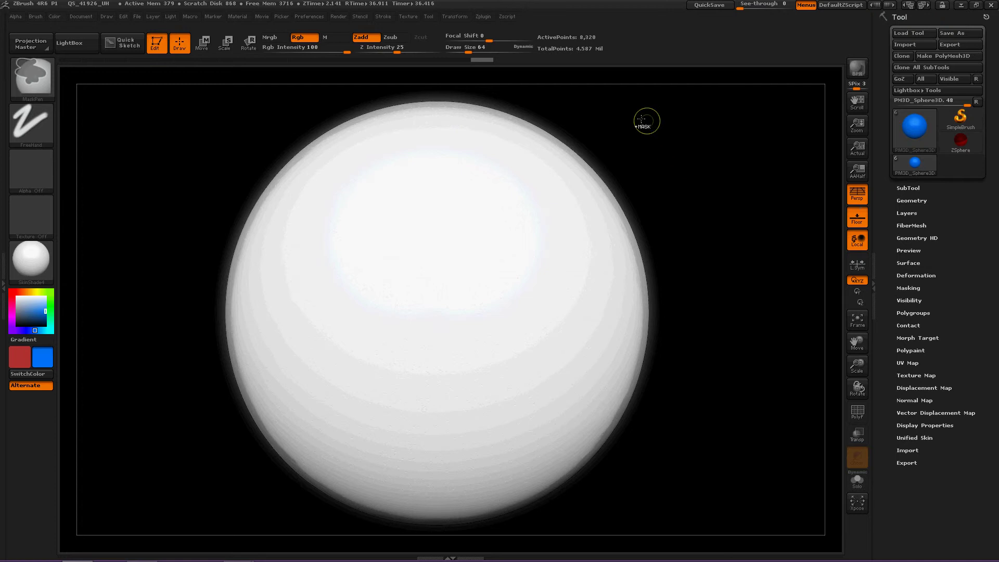
pyautogui.click(655, 151)
pyautogui.keyDown('alt'); pyautogui.moveTo(659, 155); pyautogui.dragTo(677, 178); pyautogui.keyUp('alt')
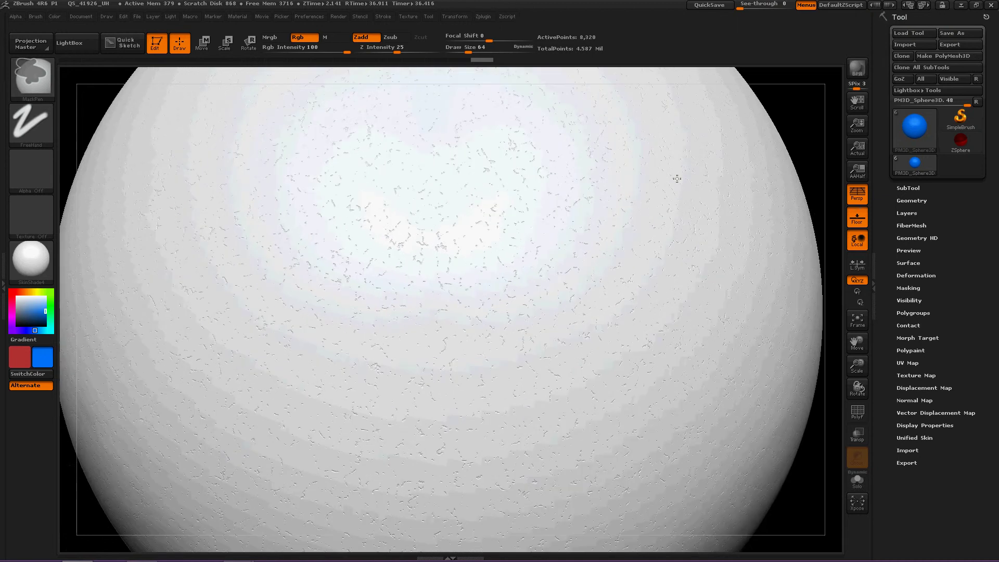
pyautogui.keyDown('alt'); pyautogui.moveTo(677, 181); pyautogui.dragTo(665, 316, button='right'); pyautogui.keyUp('alt')
pyautogui.keyDown('alt'); pyautogui.moveTo(594, 258); pyautogui.dragTo(605, 295, button='right'); pyautogui.keyUp('alt')
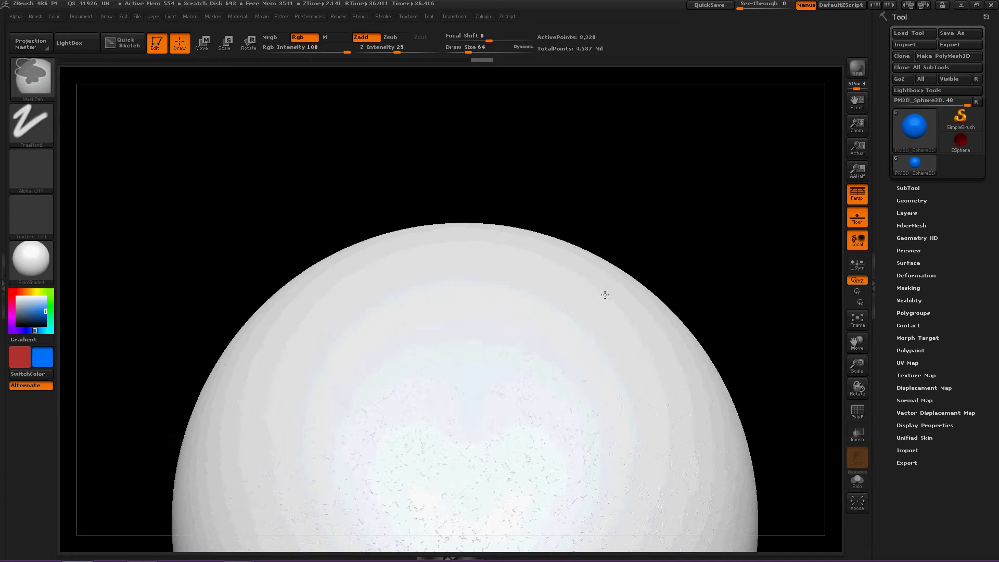
pyautogui.keyDown('alt'); pyautogui.moveTo(611, 344); pyautogui.dragTo(608, 403, button='right'); pyautogui.keyUp('alt')
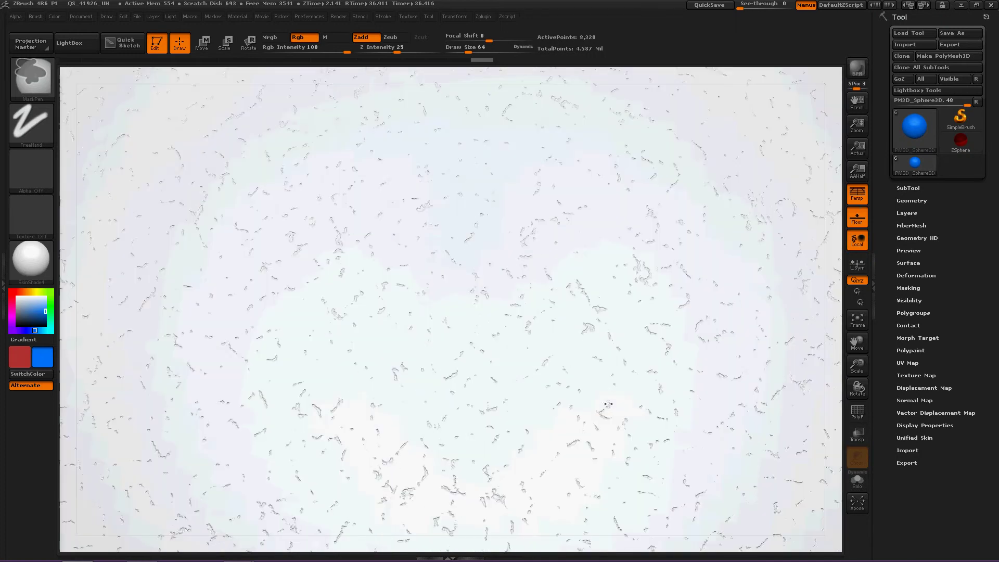
pyautogui.press('ctrl')
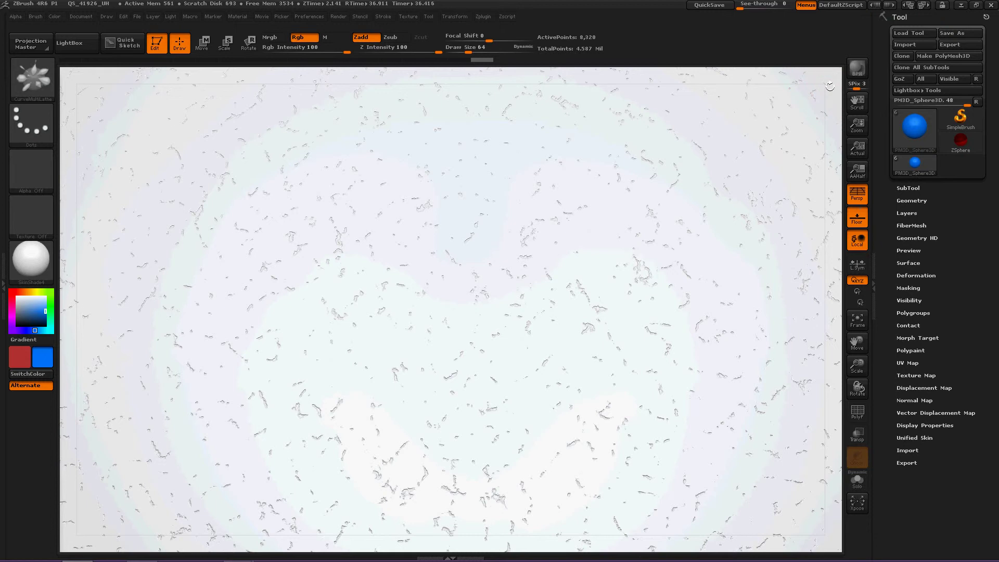
pyautogui.keyDown('alt'); pyautogui.moveTo(810, 196); pyautogui.dragTo(800, 240); pyautogui.keyUp('alt')
pyautogui.moveTo(788, 278); pyautogui.dragTo(769, 340)
pyautogui.moveTo(760, 376); pyautogui.dragTo(725, 432)
pyautogui.moveTo(705, 479); pyautogui.dragTo(679, 520)
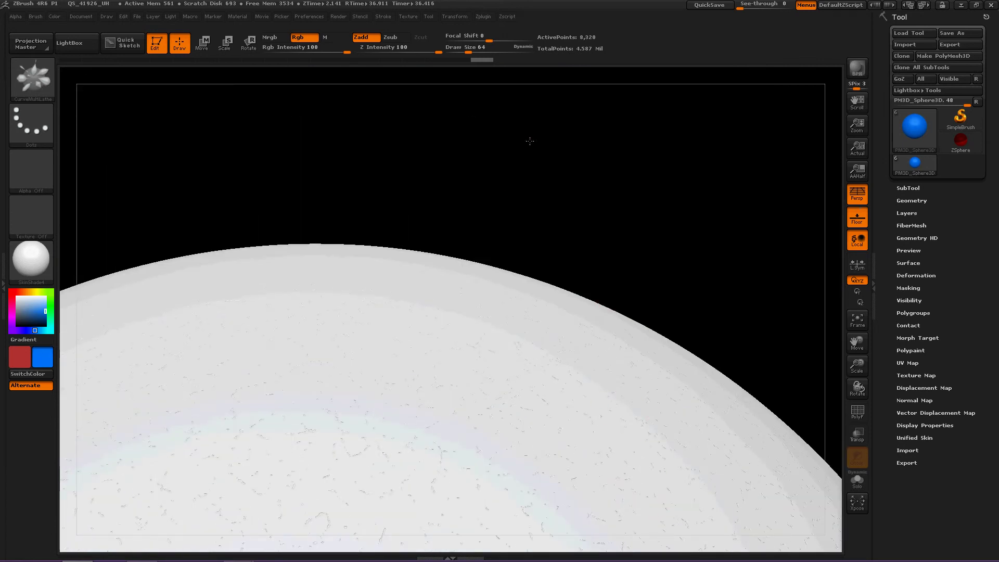
pyautogui.moveTo(531, 150)
pyautogui.mouseDown()
pyautogui.moveTo(539, 199)
pyautogui.moveTo(531, 220)
pyautogui.moveTo(496, 226)
pyautogui.moveTo(475, 205)
pyautogui.mouseUp()
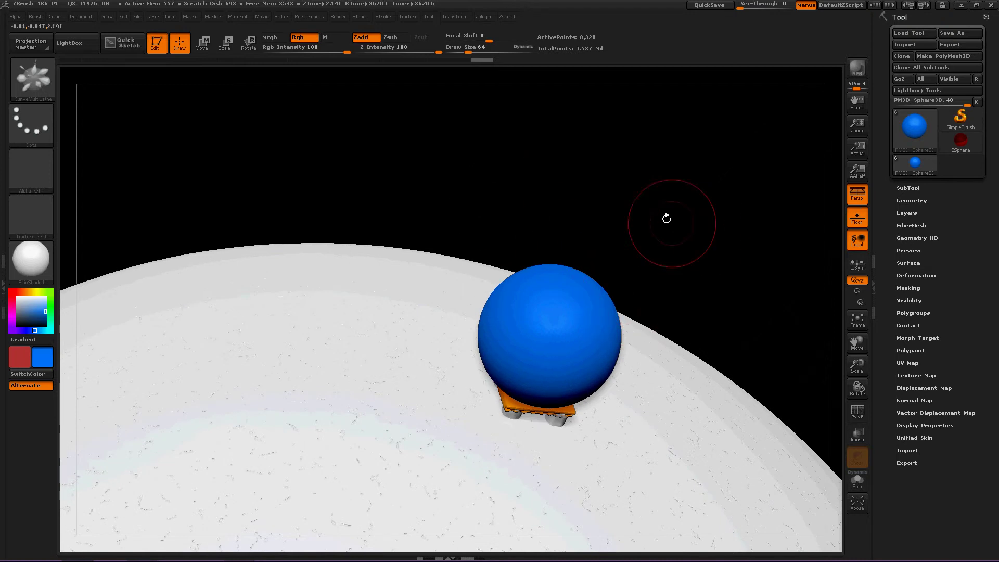
pyautogui.keyDown('alt'); pyautogui.moveTo(613, 203); pyautogui.dragTo(514, 145); pyautogui.keyUp('alt')
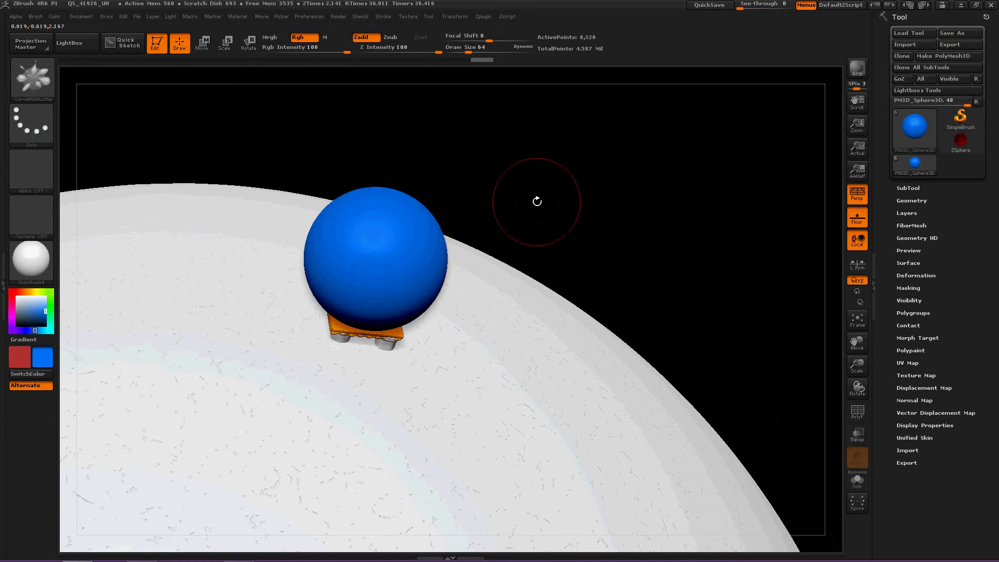
# - Render the blue sphere's view with BPR and expand the model's subtool list
pyautogui.click(857, 68)
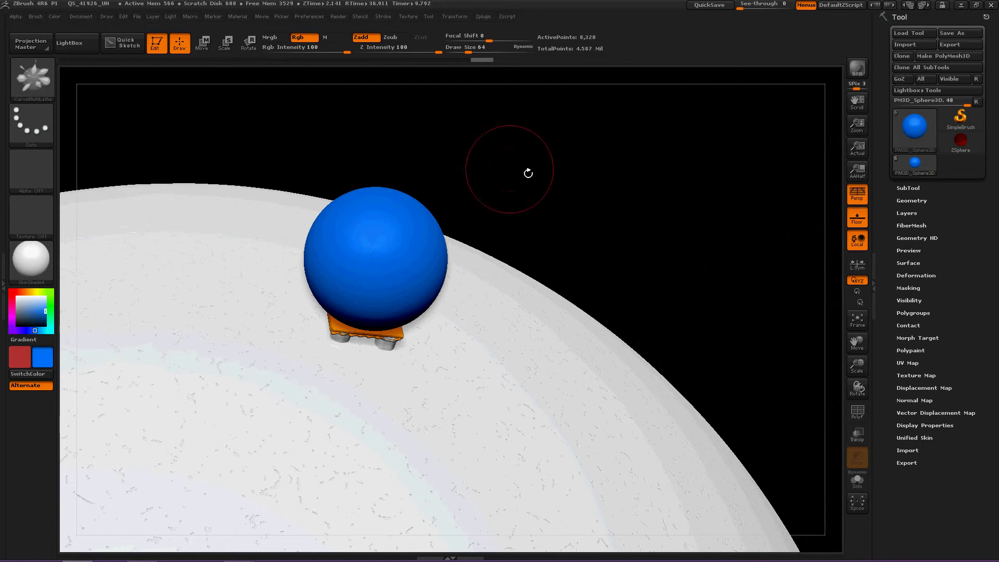
pyautogui.moveTo(585, 176)
pyautogui.mouseDown()
pyautogui.moveTo(555, 174)
pyautogui.moveTo(579, 180)
pyautogui.moveTo(577, 173)
pyautogui.mouseUp()
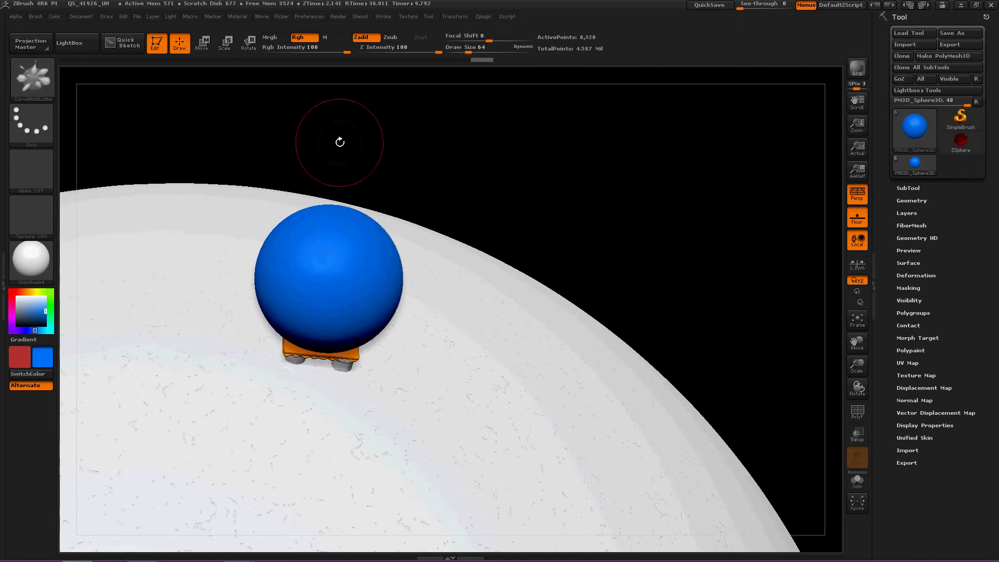
pyautogui.click(915, 189)
pyautogui.moveTo(909, 279)
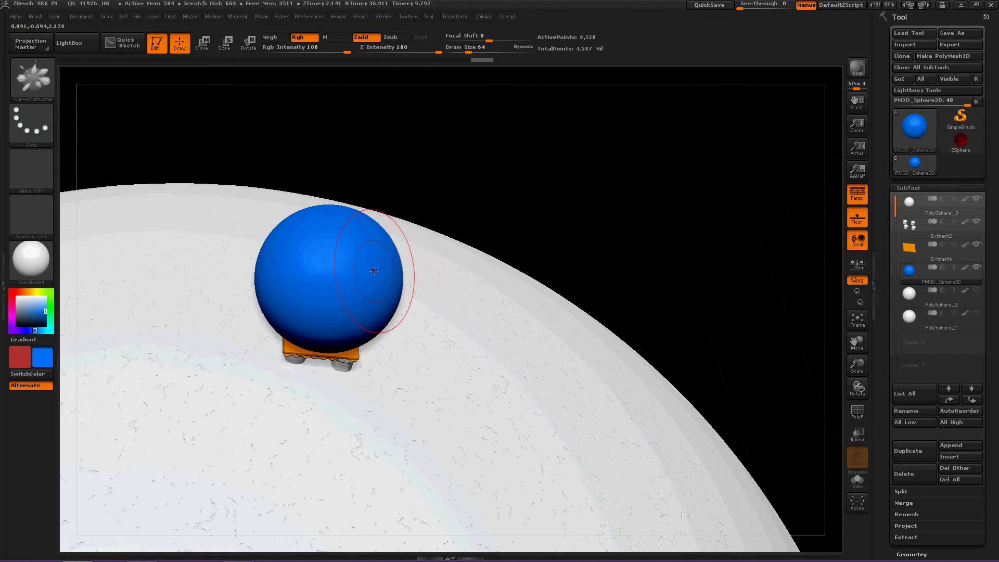
# - Draw four large trial lathe shapes extending outward from the blue sphere's surface
pyautogui.moveTo(374, 256)
pyautogui.mouseDown()
pyautogui.moveTo(506, 170)
pyautogui.moveTo(543, 168)
pyautogui.moveTo(586, 138)
pyautogui.moveTo(627, 151)
pyautogui.mouseUp()
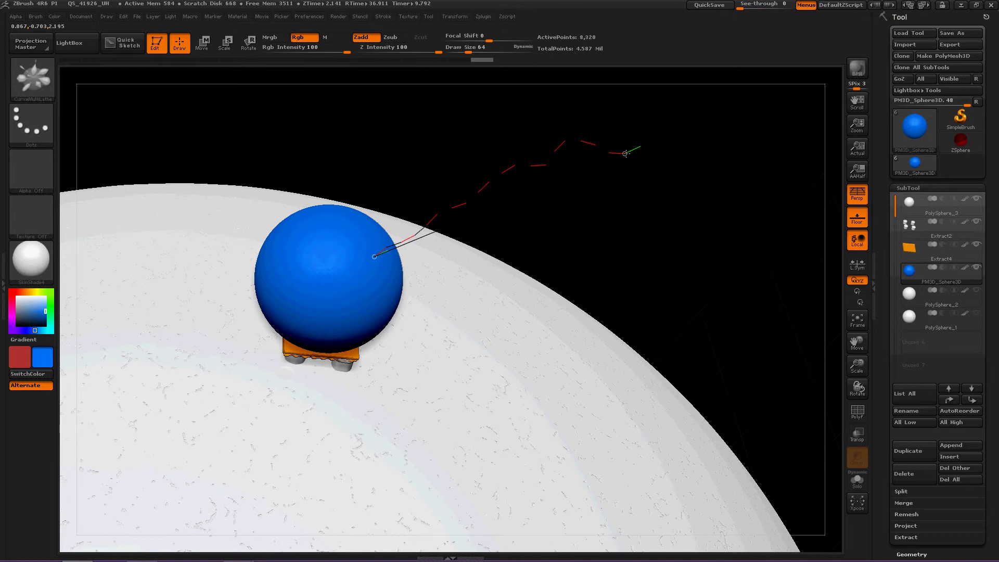
pyautogui.click(615, 167)
pyautogui.moveTo(380, 297)
pyautogui.mouseDown()
pyautogui.moveTo(424, 302)
pyautogui.moveTo(507, 346)
pyautogui.moveTo(603, 345)
pyautogui.moveTo(646, 398)
pyautogui.moveTo(631, 435)
pyautogui.mouseUp()
pyautogui.click(631, 435)
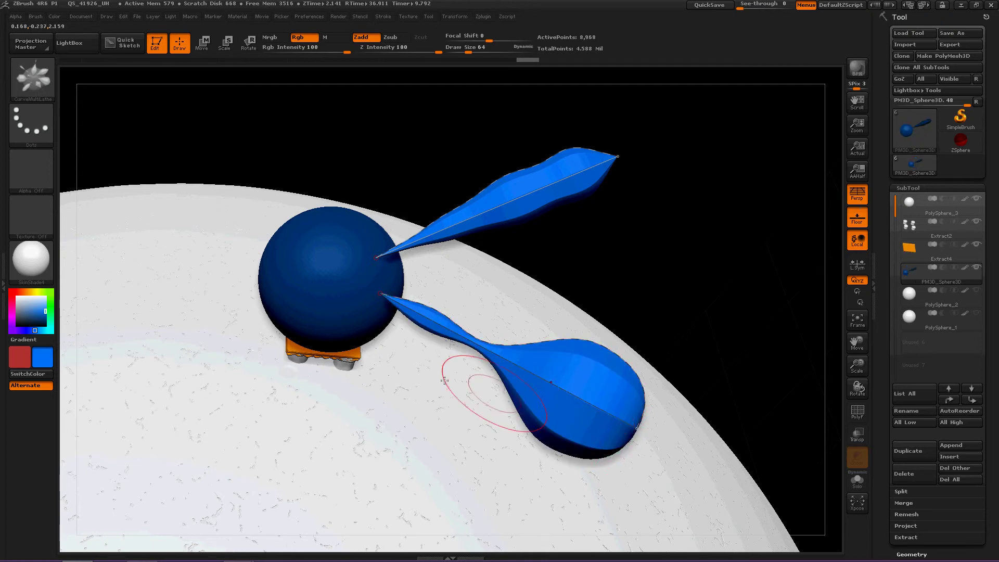
pyautogui.moveTo(312, 230)
pyautogui.mouseDown()
pyautogui.moveTo(263, 139)
pyautogui.moveTo(218, 156)
pyautogui.moveTo(246, 206)
pyautogui.moveTo(247, 242)
pyautogui.mouseUp()
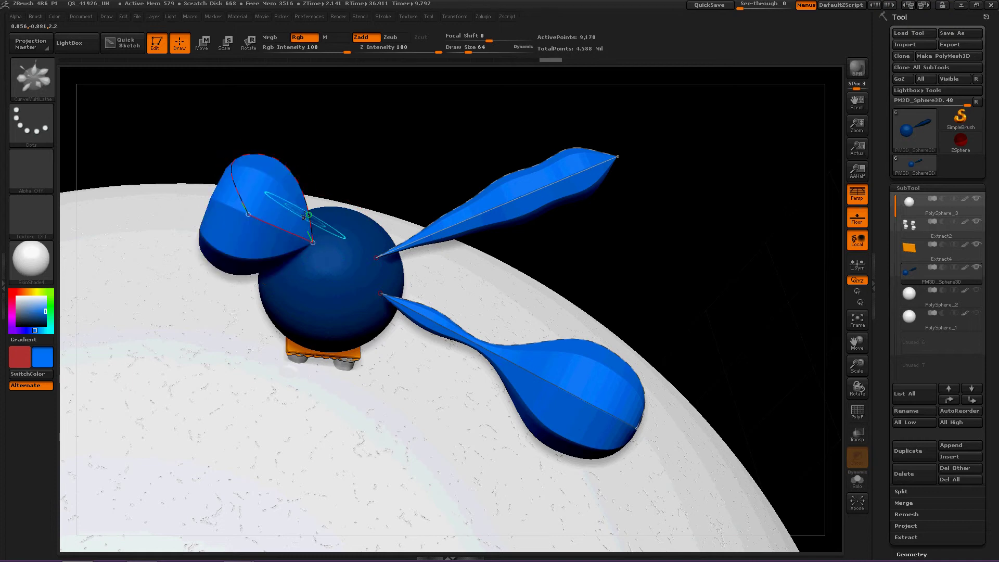
pyautogui.moveTo(363, 226)
pyautogui.mouseDown()
pyautogui.moveTo(423, 180)
pyautogui.moveTo(453, 133)
pyautogui.moveTo(427, 100)
pyautogui.moveTo(398, 101)
pyautogui.moveTo(371, 124)
pyautogui.mouseUp()
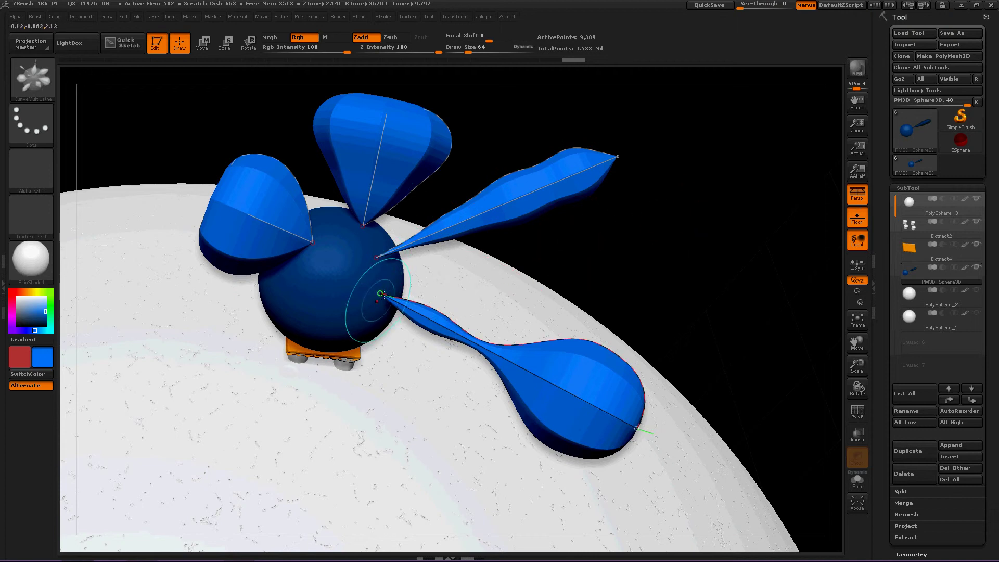
# - Undo all the trial lathe shapes drawn around the blue sphere
pyautogui.hotkey('ctrl', 'z')
pyautogui.hotkey('ctrl', 'z')
pyautogui.hotkey('ctrl', 'z')
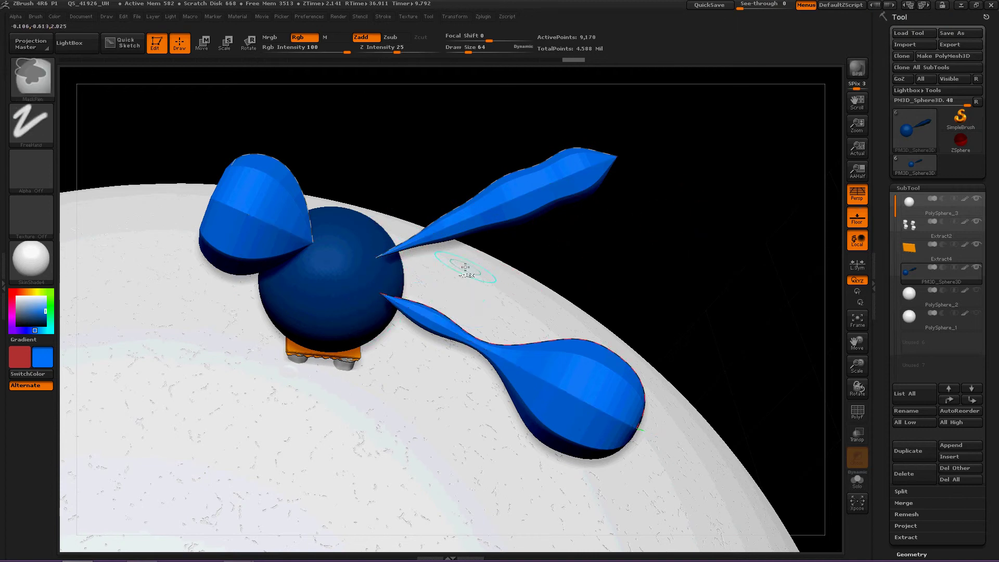
pyautogui.hotkey('ctrl', 'z')
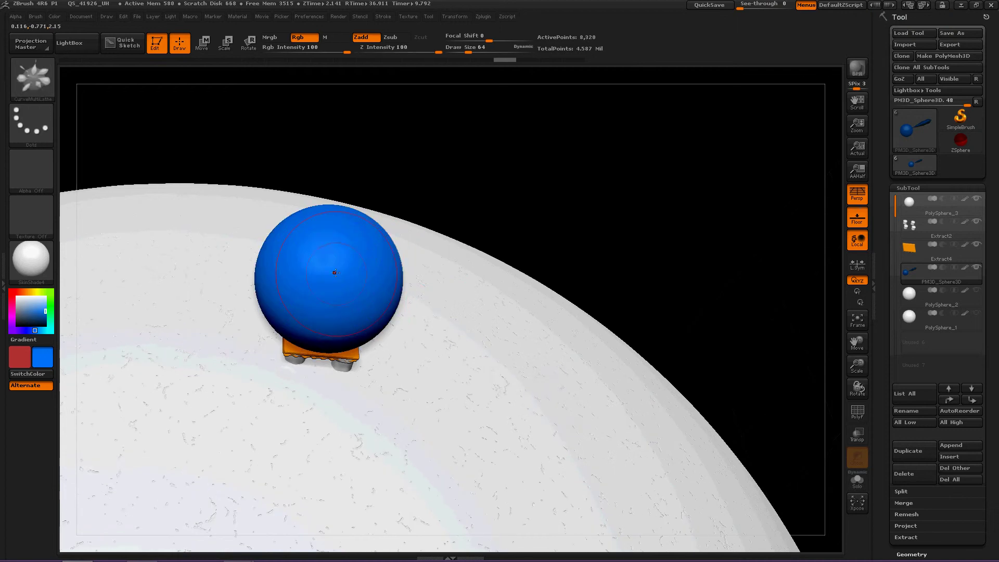
# - Draw two small lathed knobs on opposite sides of the blue sphere's upper half
pyautogui.moveTo(325, 221)
pyautogui.mouseDown()
pyautogui.moveTo(302, 206)
pyautogui.moveTo(289, 229)
pyautogui.moveTo(304, 239)
pyautogui.mouseUp()
pyautogui.moveTo(566, 180); pyautogui.dragTo(538, 189)
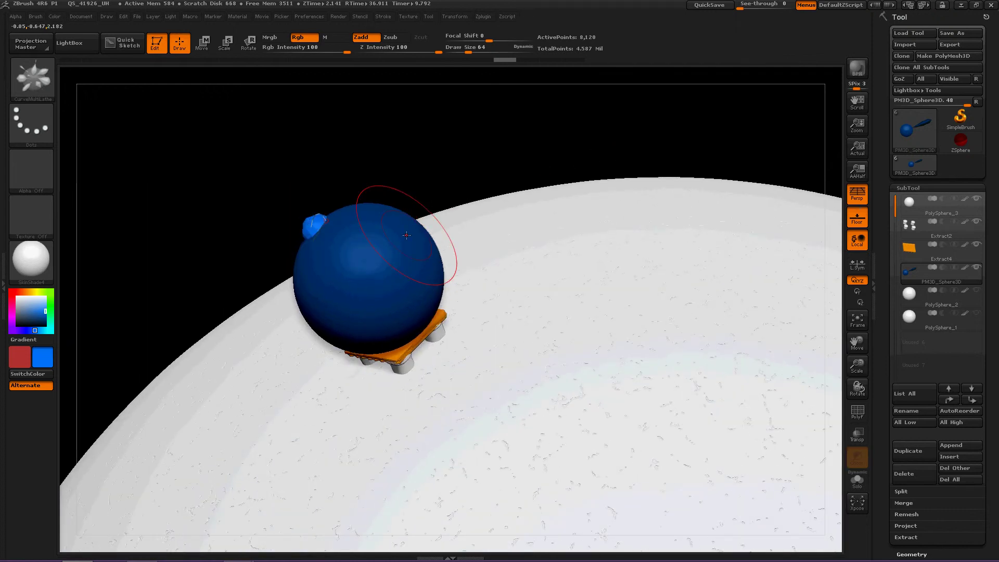
pyautogui.moveTo(417, 224)
pyautogui.mouseDown()
pyautogui.moveTo(443, 243)
pyautogui.moveTo(445, 263)
pyautogui.moveTo(424, 270)
pyautogui.mouseUp()
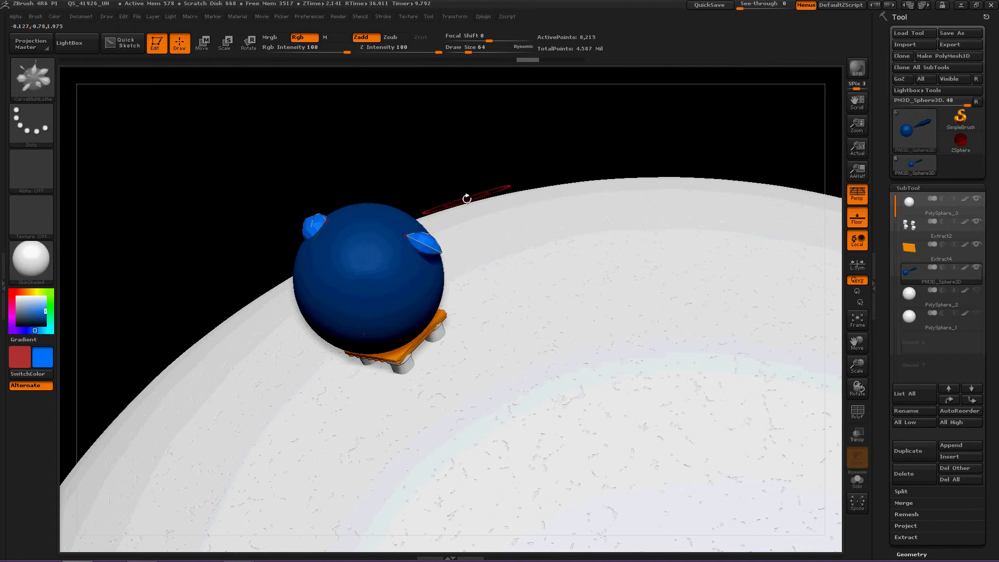
pyautogui.hotkey('ctrl', 'z')
pyautogui.moveTo(396, 229)
pyautogui.mouseDown()
pyautogui.moveTo(419, 221)
pyautogui.moveTo(432, 244)
pyautogui.moveTo(419, 253)
pyautogui.mouseUp()
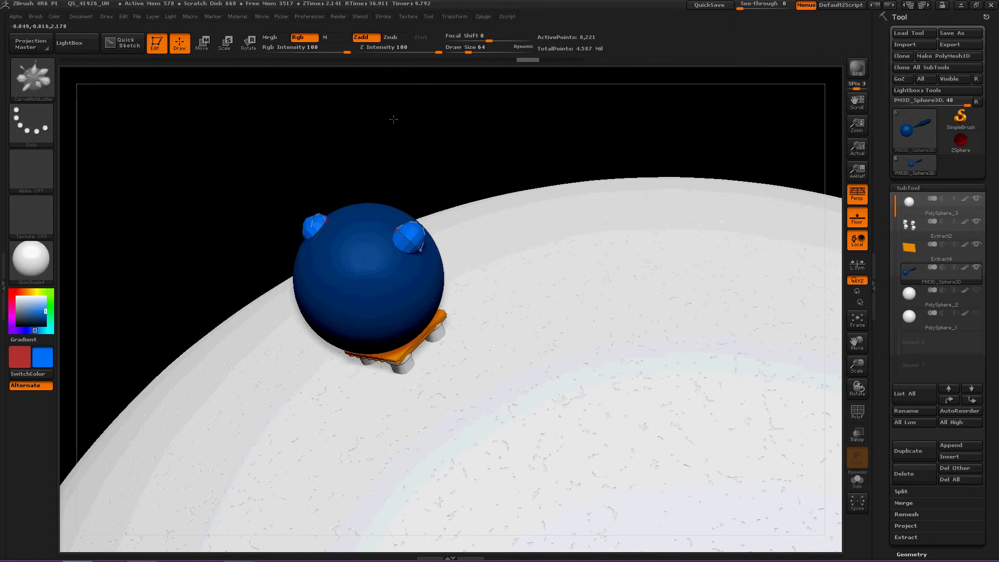
# - Add three more small lathed knobs around the blue sphere: on its face, its far side and near its base
pyautogui.moveTo(397, 119); pyautogui.dragTo(407, 94)
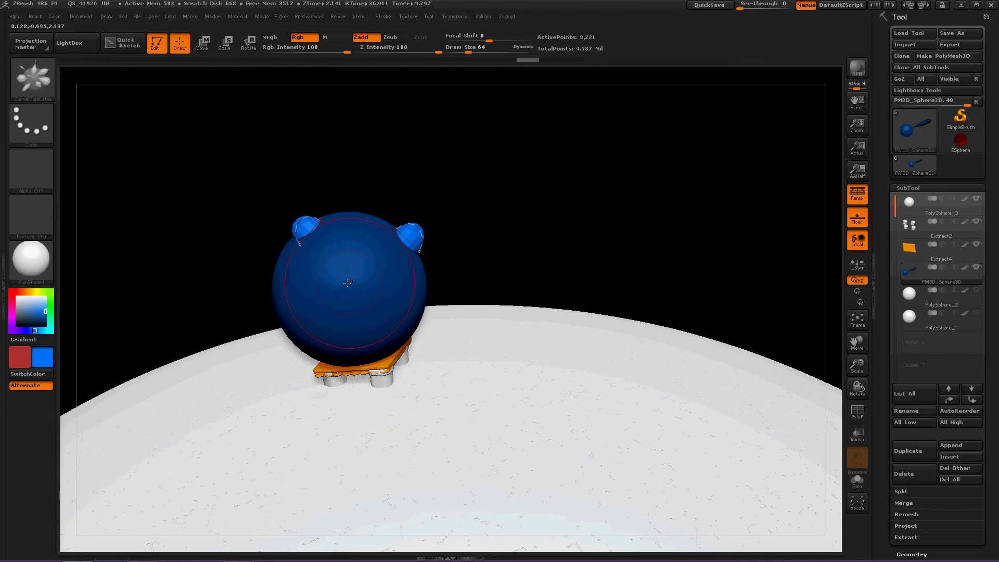
pyautogui.moveTo(371, 257); pyautogui.dragTo(373, 281)
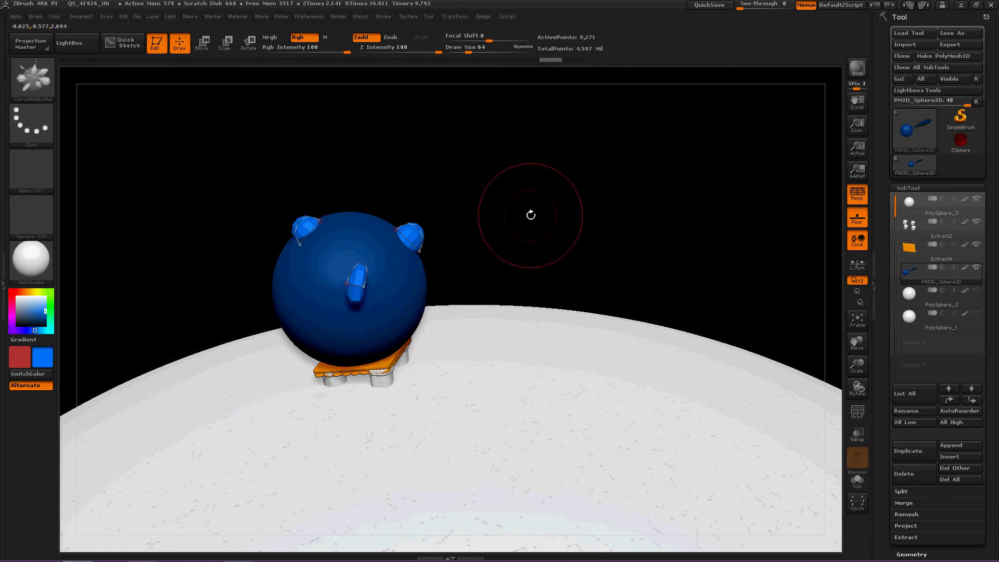
pyautogui.moveTo(479, 212)
pyautogui.mouseDown()
pyautogui.moveTo(461, 231)
pyautogui.moveTo(505, 235)
pyautogui.moveTo(510, 259)
pyautogui.moveTo(487, 280)
pyautogui.mouseUp()
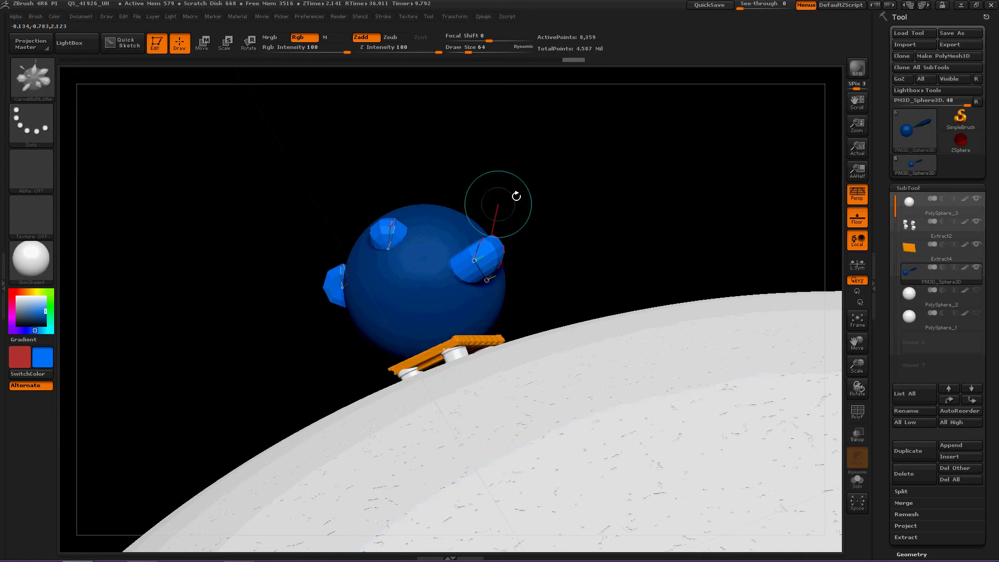
pyautogui.moveTo(561, 157); pyautogui.dragTo(545, 181)
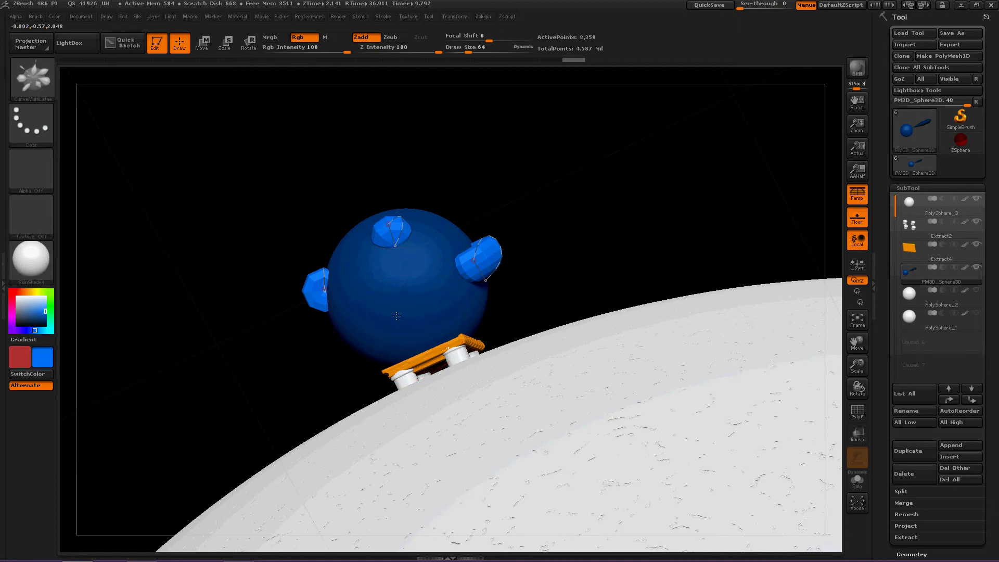
pyautogui.moveTo(380, 340)
pyautogui.mouseDown()
pyautogui.moveTo(411, 344)
pyautogui.moveTo(401, 316)
pyautogui.mouseUp()
# - Lathe a larger knob on the upper part of the blue sphere and two smaller ones on its bare areas
pyautogui.moveTo(546, 228); pyautogui.dragTo(544, 229)
pyautogui.moveTo(446, 248)
pyautogui.mouseDown()
pyautogui.moveTo(366, 223)
pyautogui.moveTo(386, 234)
pyautogui.mouseUp()
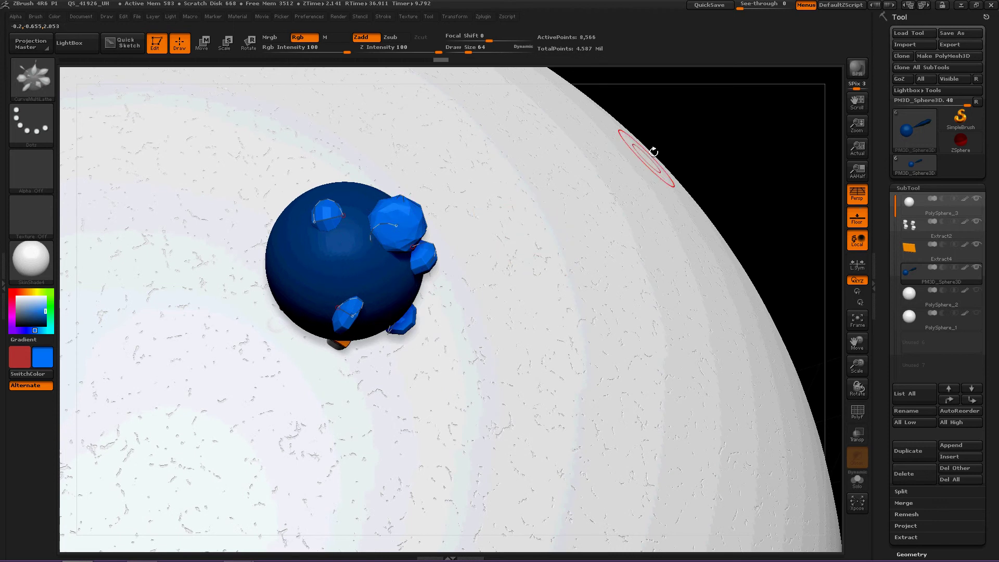
pyautogui.moveTo(702, 140); pyautogui.dragTo(709, 137)
pyautogui.moveTo(288, 244)
pyautogui.mouseDown()
pyautogui.moveTo(287, 271)
pyautogui.moveTo(269, 295)
pyautogui.mouseUp()
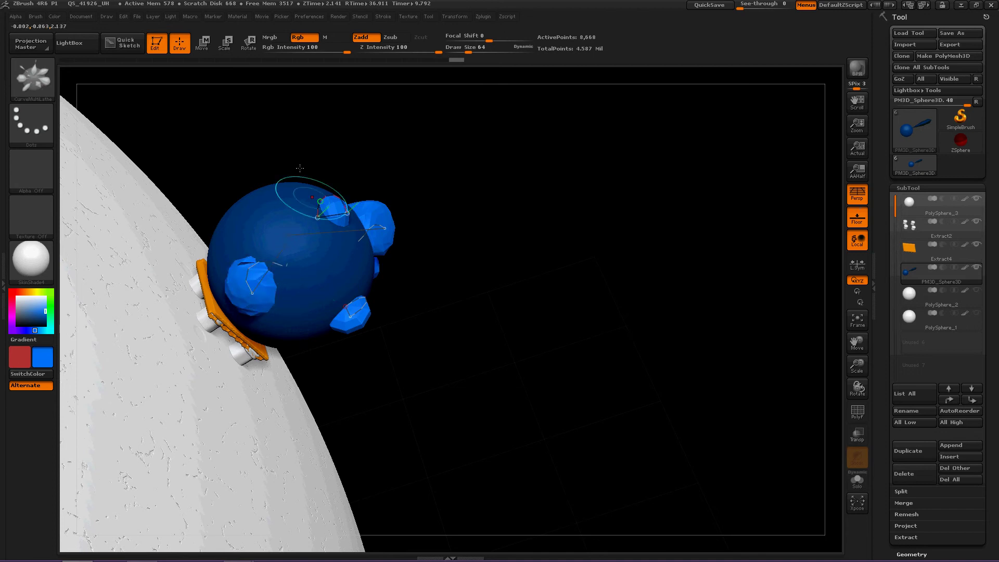
pyautogui.moveTo(284, 132); pyautogui.dragTo(257, 195)
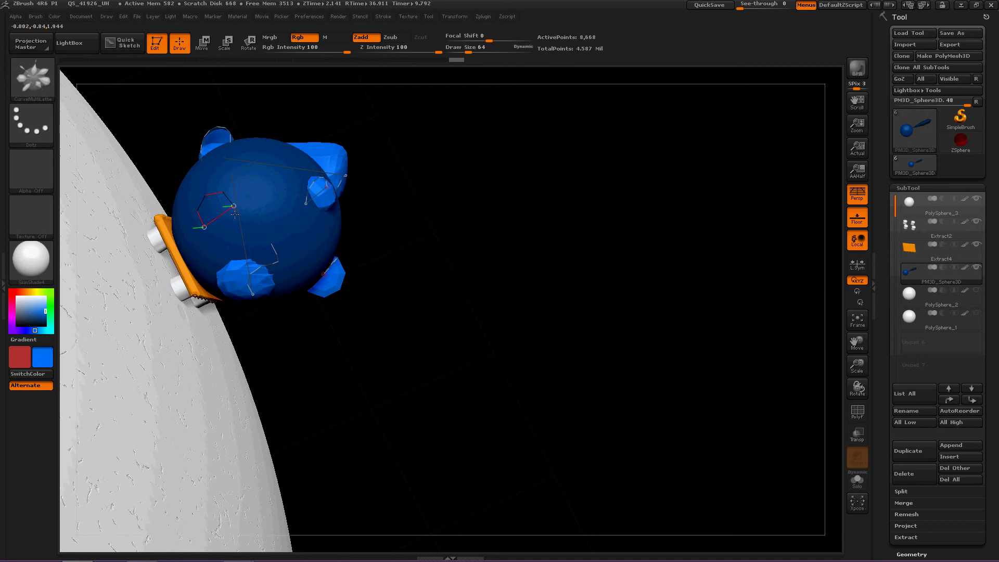
# - Add a narrow lathed knob low on the blue sphere, between the two knobs already near its base
pyautogui.moveTo(437, 225); pyautogui.dragTo(343, 273)
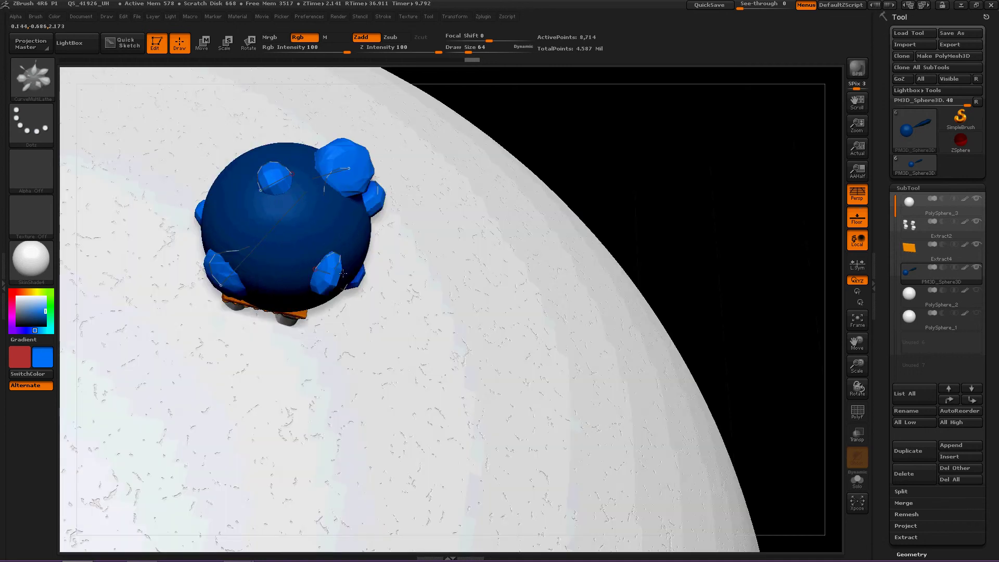
pyautogui.moveTo(288, 254); pyautogui.dragTo(267, 266)
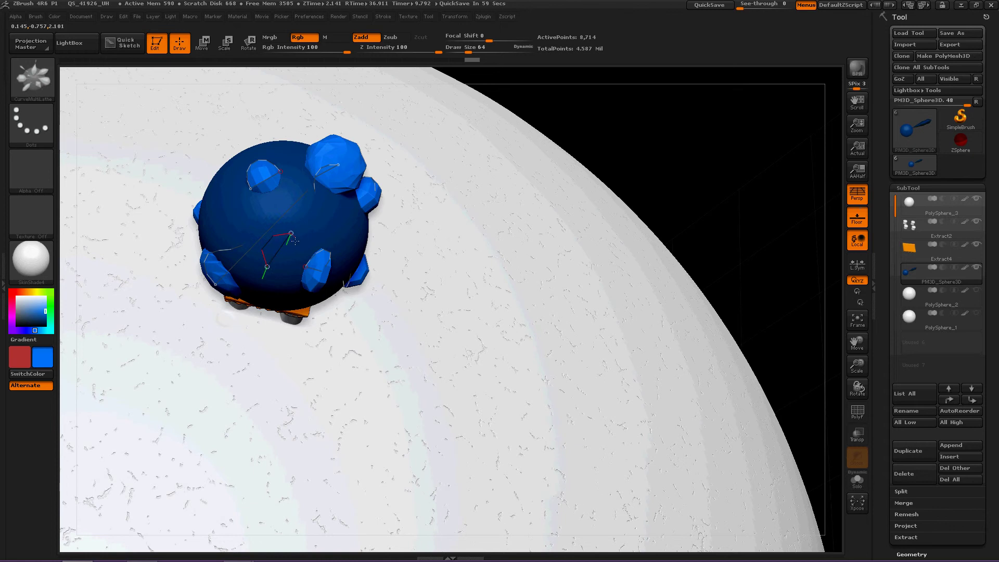
pyautogui.moveTo(293, 269); pyautogui.dragTo(294, 270)
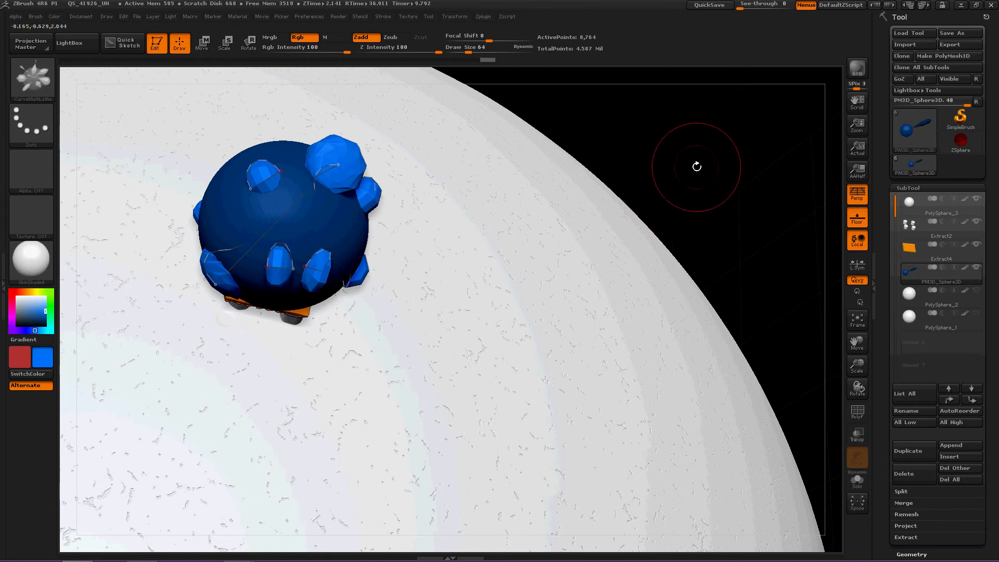
# - Reshape the large upper knob by pulling the end of its curve down toward the middle of the blue sphere
pyautogui.moveTo(673, 162); pyautogui.dragTo(486, 218)
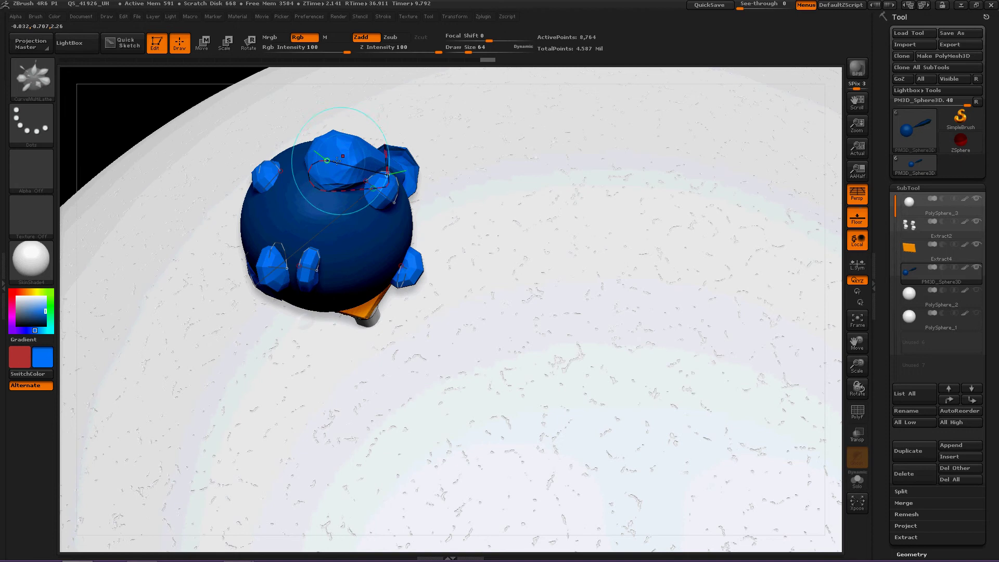
pyautogui.moveTo(327, 158); pyautogui.dragTo(328, 246)
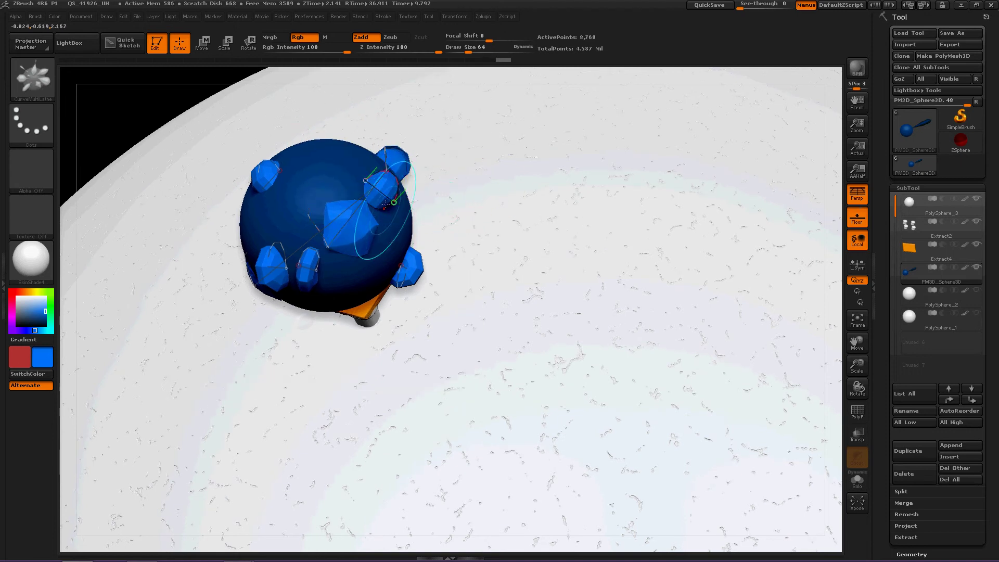
# - Try pulling the upper knobs' curves outward from the blue sphere to enlarge and stretch them into longer lathed shapes
pyautogui.moveTo(322, 246); pyautogui.dragTo(349, 264)
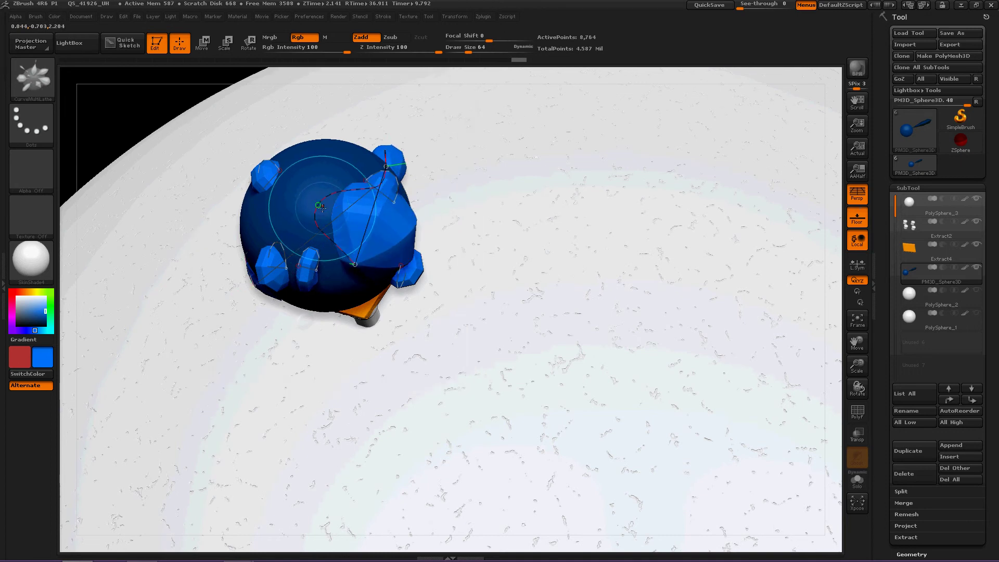
pyautogui.moveTo(270, 172); pyautogui.dragTo(278, 102)
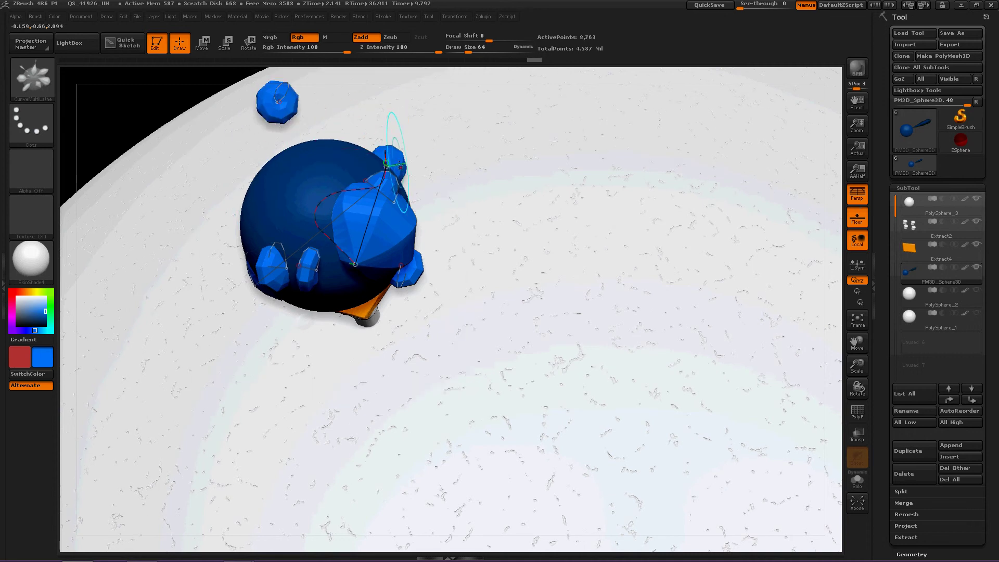
pyautogui.moveTo(396, 151); pyautogui.dragTo(458, 104)
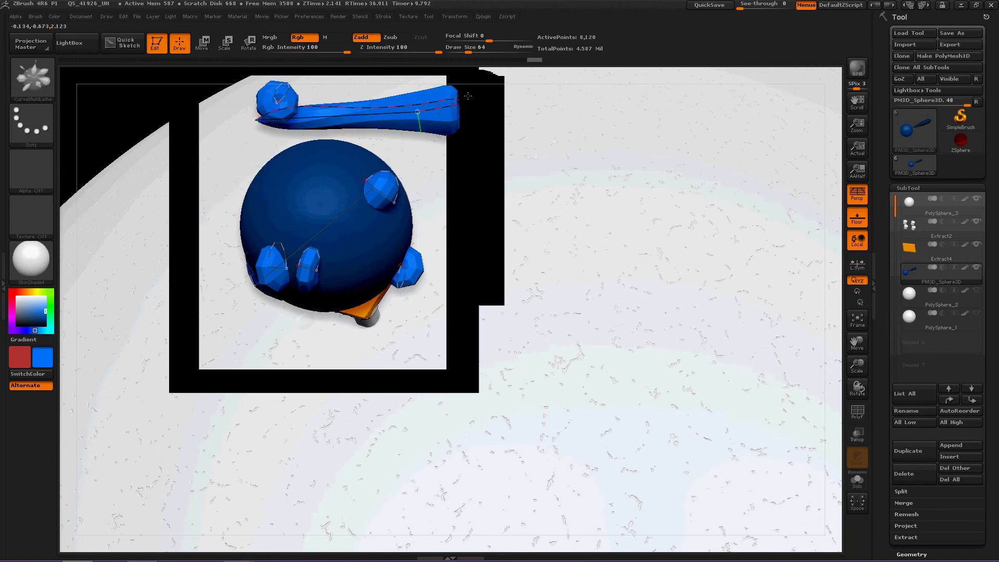
pyautogui.moveTo(314, 235); pyautogui.dragTo(385, 233)
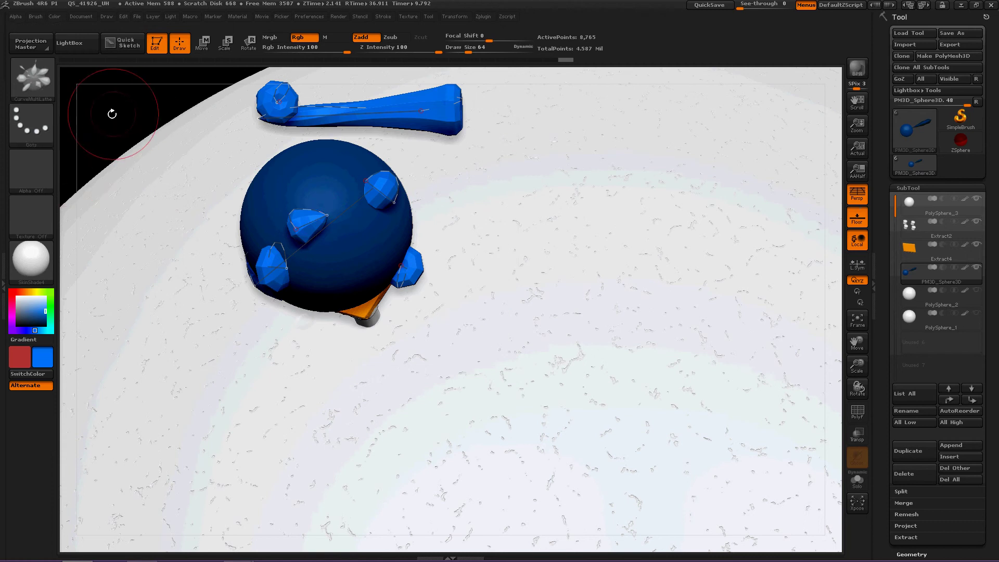
# - Examine the stretched lathed handle and the knobs around the blue sphere from close up and farther away
pyautogui.moveTo(222, 178)
pyautogui.mouseDown()
pyautogui.moveTo(224, 209)
pyautogui.moveTo(214, 188)
pyautogui.mouseUp()
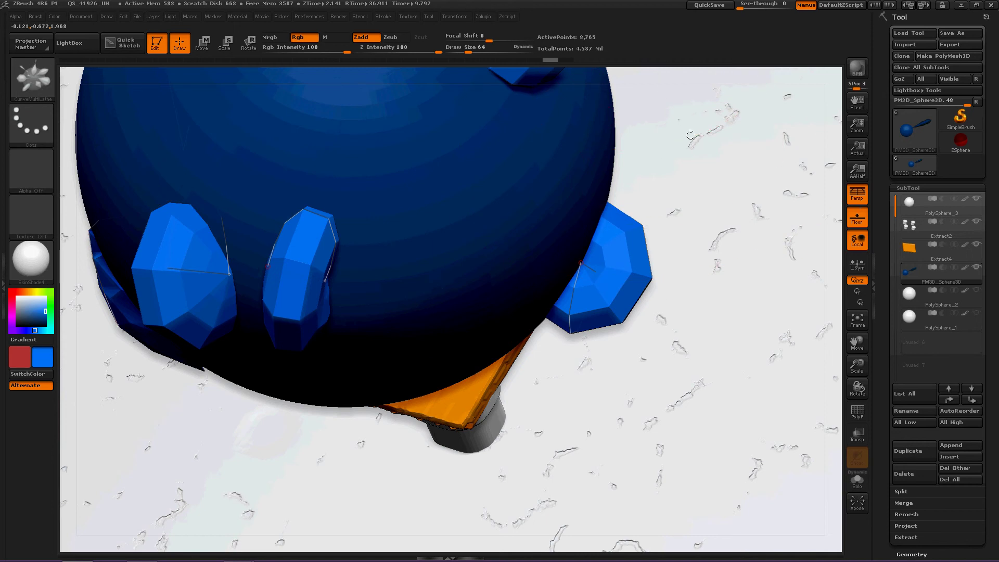
pyautogui.moveTo(690, 135); pyautogui.dragTo(718, 178)
pyautogui.moveTo(759, 245); pyautogui.dragTo(772, 205)
pyautogui.press('ctrl')
pyautogui.moveTo(836, 206); pyautogui.dragTo(732, 217)
pyautogui.moveTo(828, 230); pyautogui.dragTo(837, 255)
pyautogui.moveTo(743, 217)
pyautogui.keyDown('ctrl'); pyautogui.mouseDown(button='right')
pyautogui.moveTo(700, 193)
pyautogui.moveTo(698, 207)
pyautogui.mouseUp(button='right'); pyautogui.keyUp('ctrl')
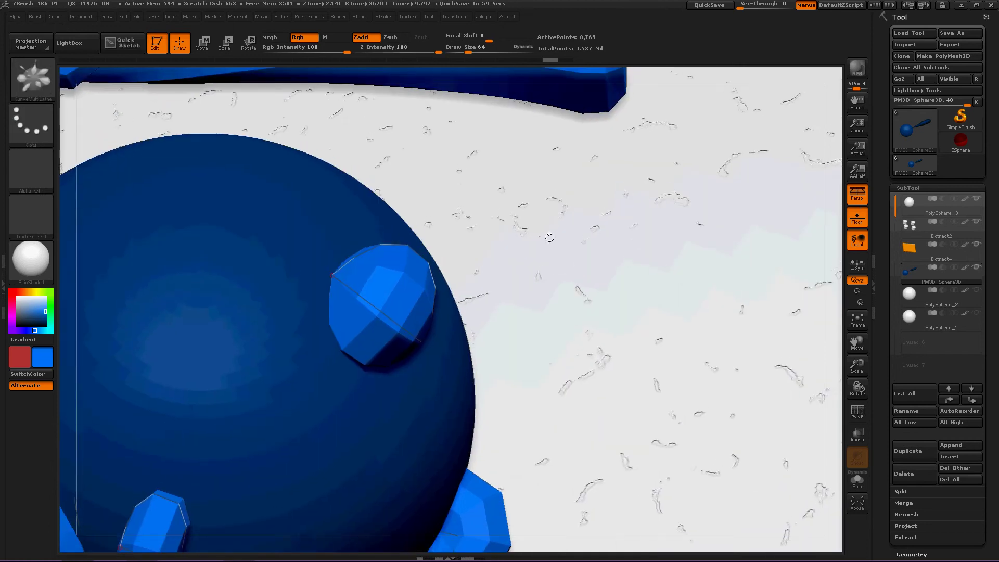
pyautogui.moveTo(788, 227); pyautogui.dragTo(707, 258)
pyautogui.keyDown('ctrl'); pyautogui.moveTo(690, 261); pyautogui.dragTo(689, 229, button='right'); pyautogui.keyUp('ctrl')
pyautogui.moveTo(690, 260); pyautogui.dragTo(681, 262)
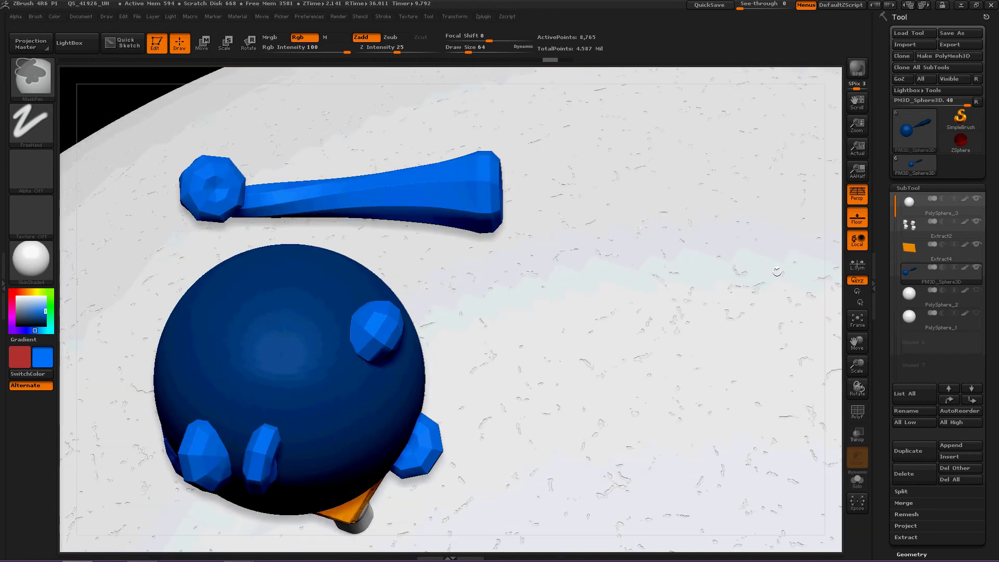
pyautogui.keyDown('ctrl'); pyautogui.moveTo(798, 278); pyautogui.dragTo(827, 280, button='right'); pyautogui.keyUp('ctrl')
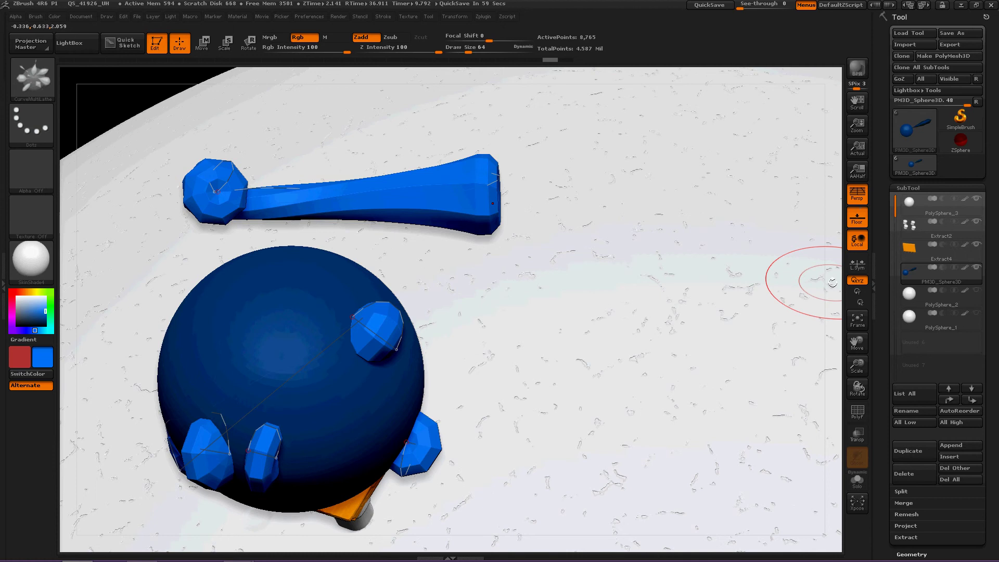
pyautogui.moveTo(843, 276); pyautogui.dragTo(888, 269)
pyautogui.keyDown('alt'); pyautogui.moveTo(624, 260); pyautogui.dragTo(698, 461); pyautogui.keyUp('alt')
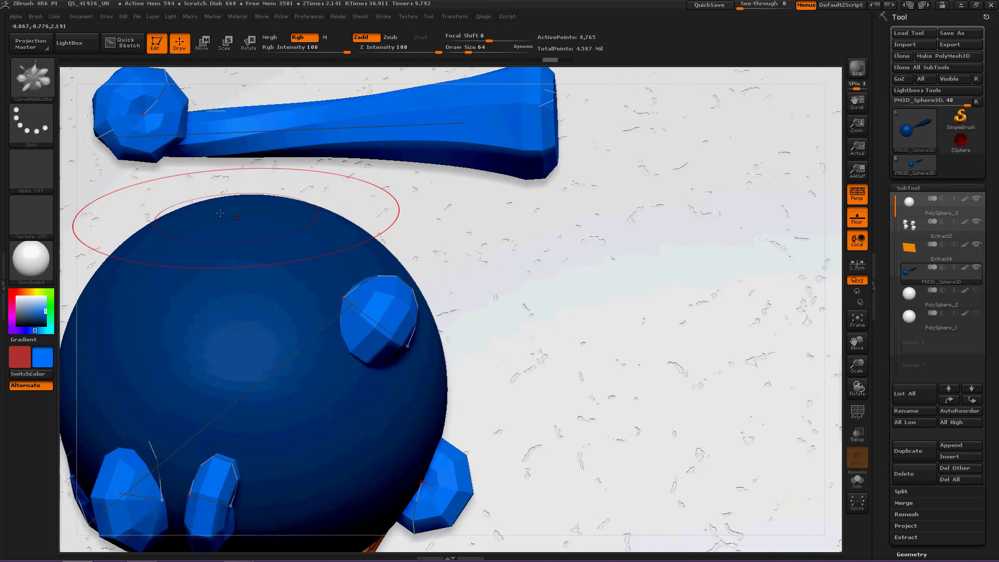
# - Undo the recent curve edits back to before the last knob low on the blue sphere was added
pyautogui.press('ctrl')
pyautogui.hotkey('ctrl', 'z')
pyautogui.hotkey('ctrl', 'z')
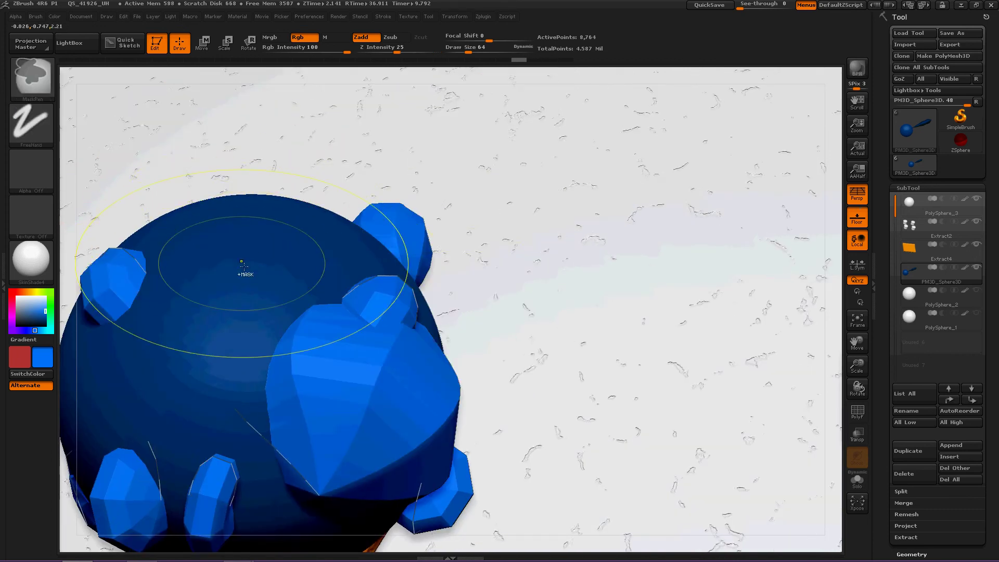
pyautogui.hotkey('ctrl', 'z')
pyautogui.moveTo(235, 255); pyautogui.dragTo(295, 239)
pyautogui.hotkey('ctrl', 'z')
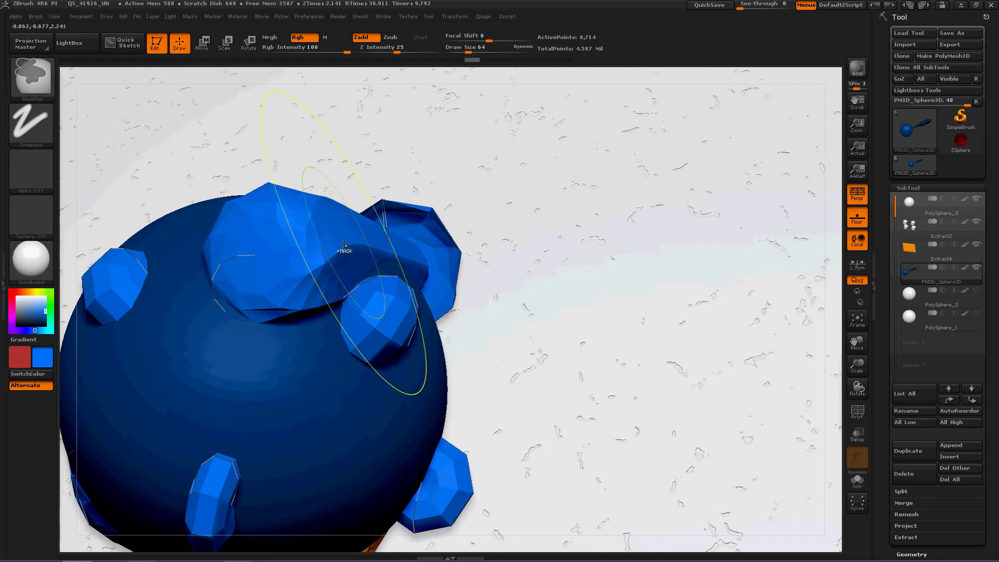
pyautogui.press('ctrl')
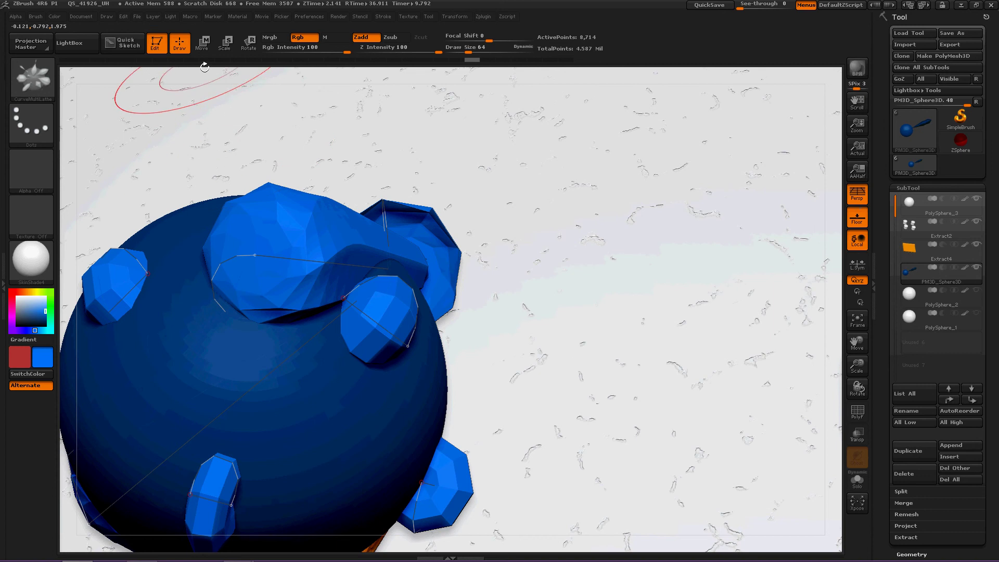
# - Clear the mask from the body of the blue sphere subtool
pyautogui.moveTo(270, 76); pyautogui.dragTo(287, 74)
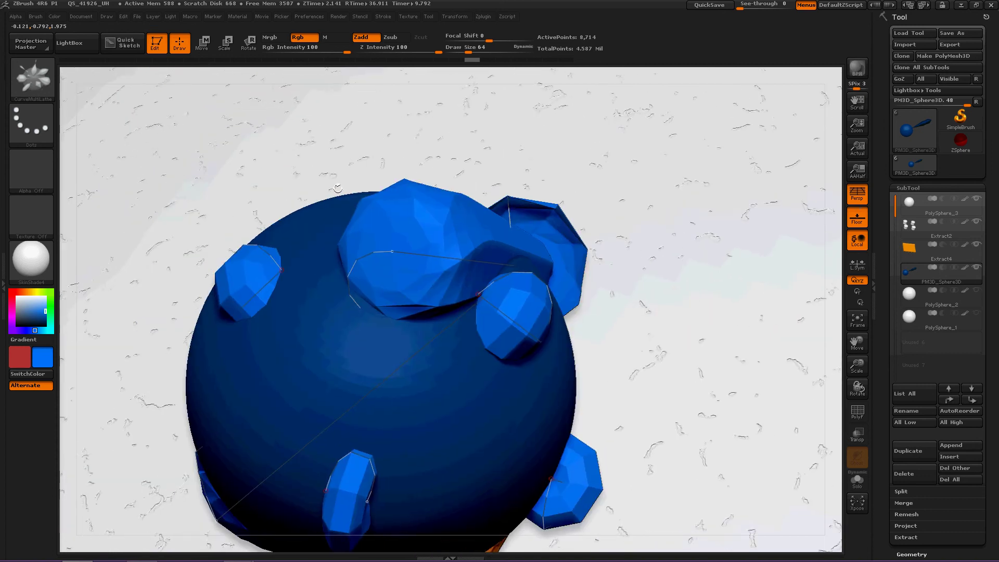
pyautogui.keyDown('ctrl'); pyautogui.moveTo(420, 337); pyautogui.dragTo(424, 336, button='right'); pyautogui.keyUp('ctrl')
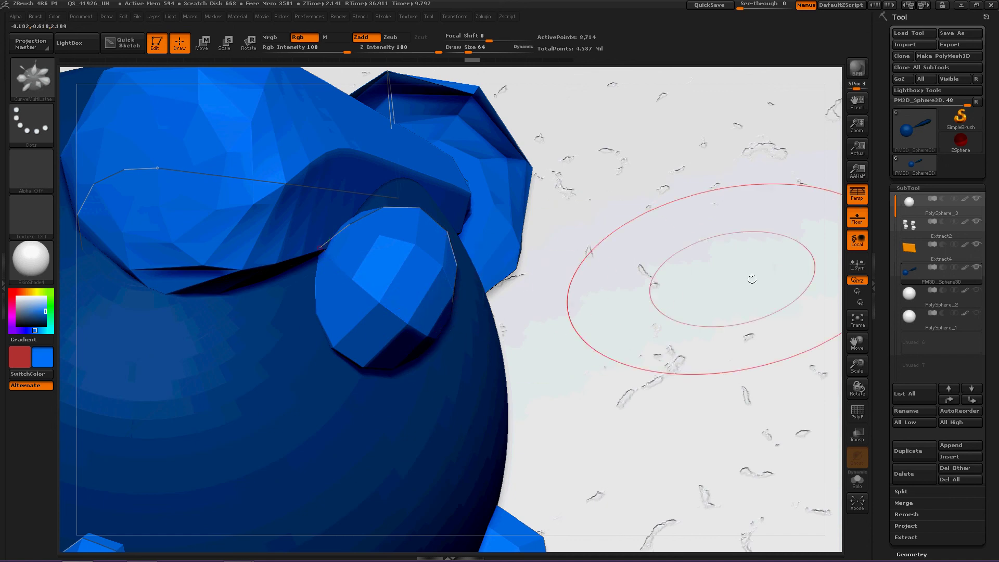
pyautogui.keyDown('ctrl'); pyautogui.moveTo(827, 285); pyautogui.dragTo(740, 289, button='right'); pyautogui.keyUp('ctrl')
pyautogui.keyDown('ctrl'); pyautogui.moveTo(666, 301); pyautogui.dragTo(600, 322, button='right'); pyautogui.keyUp('ctrl')
pyautogui.scroll(-4, 598, 324)
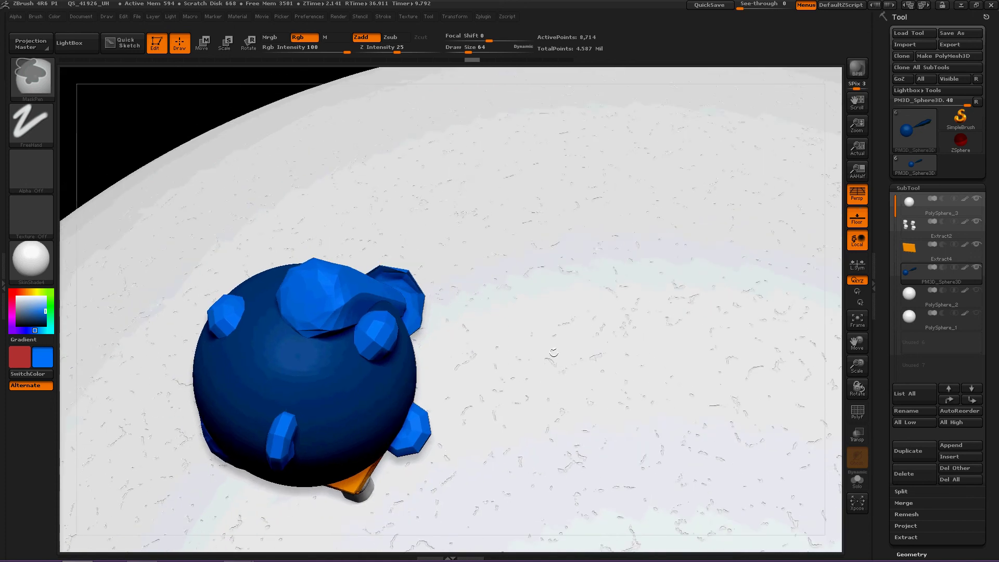
pyautogui.keyDown('ctrl'); pyautogui.click(365, 326); pyautogui.keyUp('ctrl')
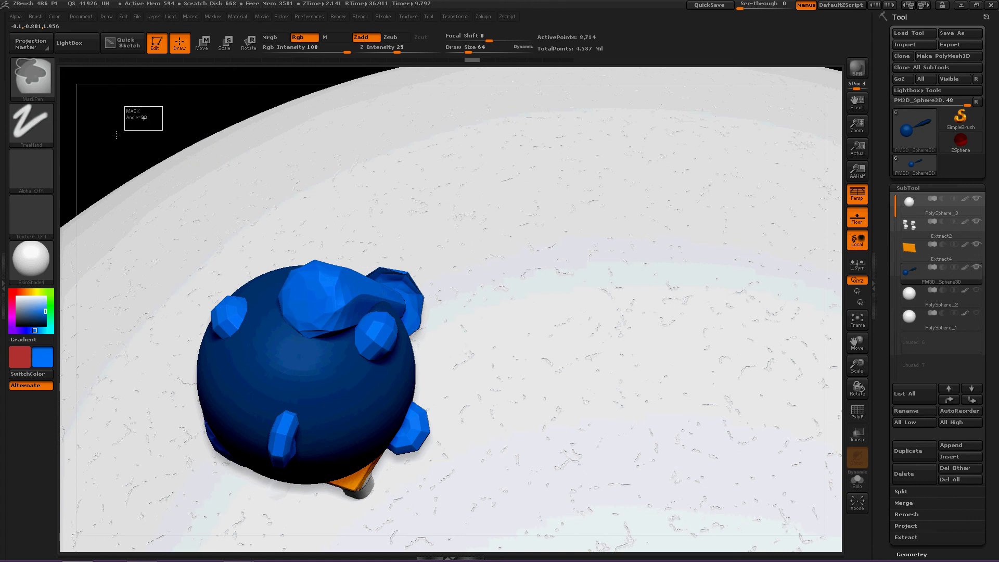
pyautogui.keyDown('ctrl'); pyautogui.moveTo(123, 123); pyautogui.dragTo(107, 138); pyautogui.keyUp('ctrl')
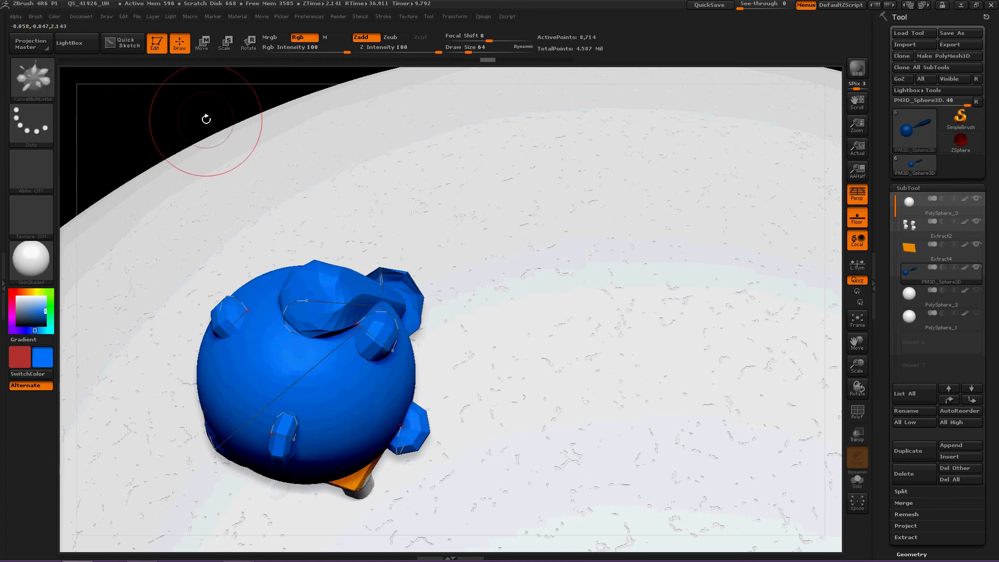
pyautogui.keyDown('ctrl'); pyautogui.moveTo(138, 121); pyautogui.dragTo(96, 134); pyautogui.keyUp('ctrl')
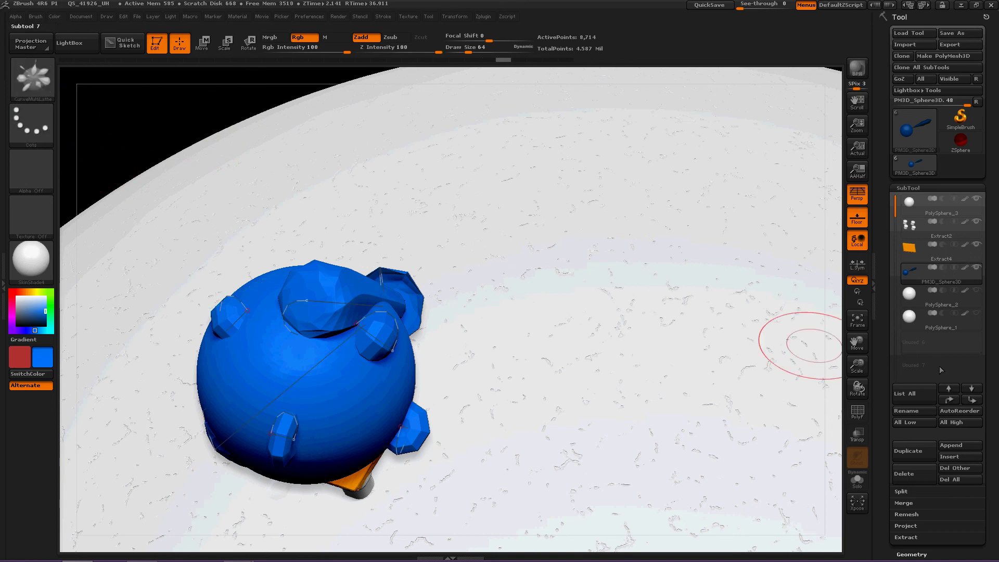
# - Fuse the blue sphere and its lathed knobs into one mesh with DynaMesh at resolution 128
pyautogui.click(901, 553)
pyautogui.click(919, 351)
pyautogui.click(906, 373)
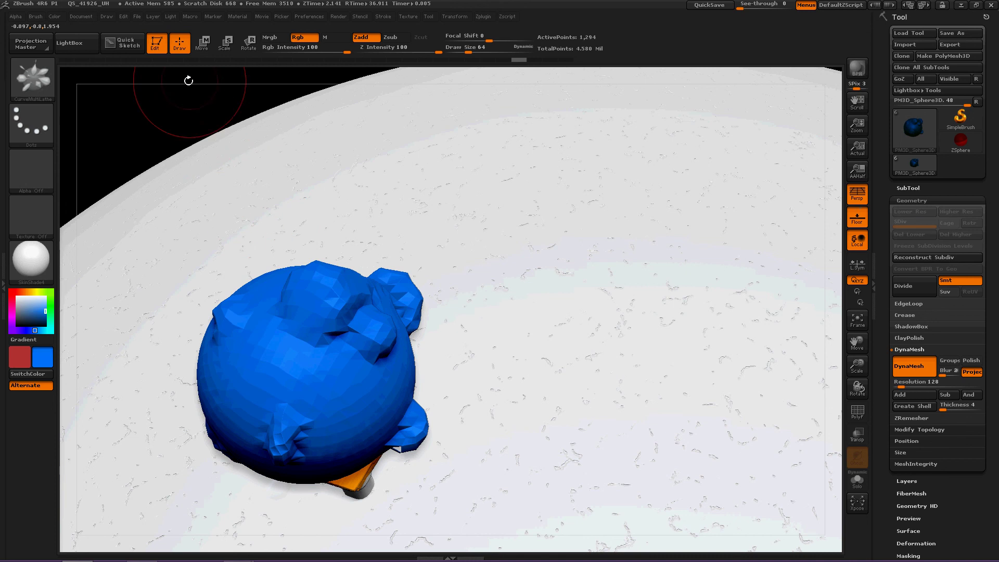
pyautogui.moveTo(169, 131); pyautogui.dragTo(252, 204)
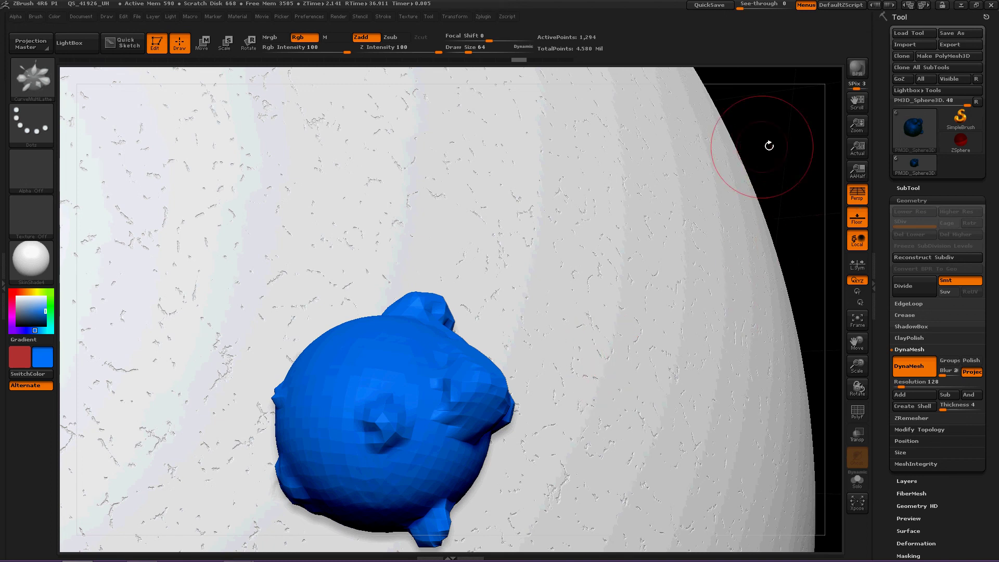
pyautogui.press('ctrl')
pyautogui.moveTo(755, 149); pyautogui.dragTo(686, 174)
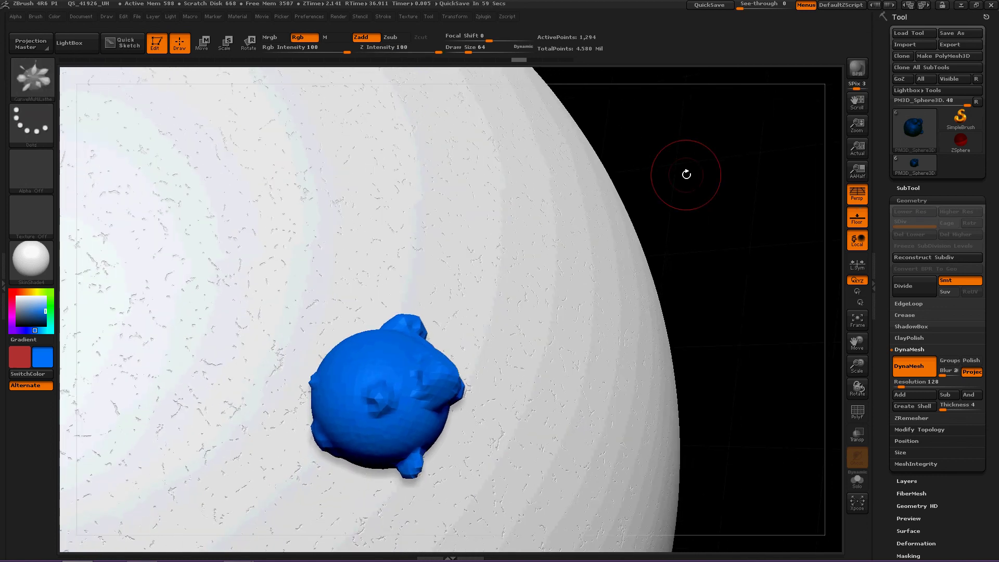